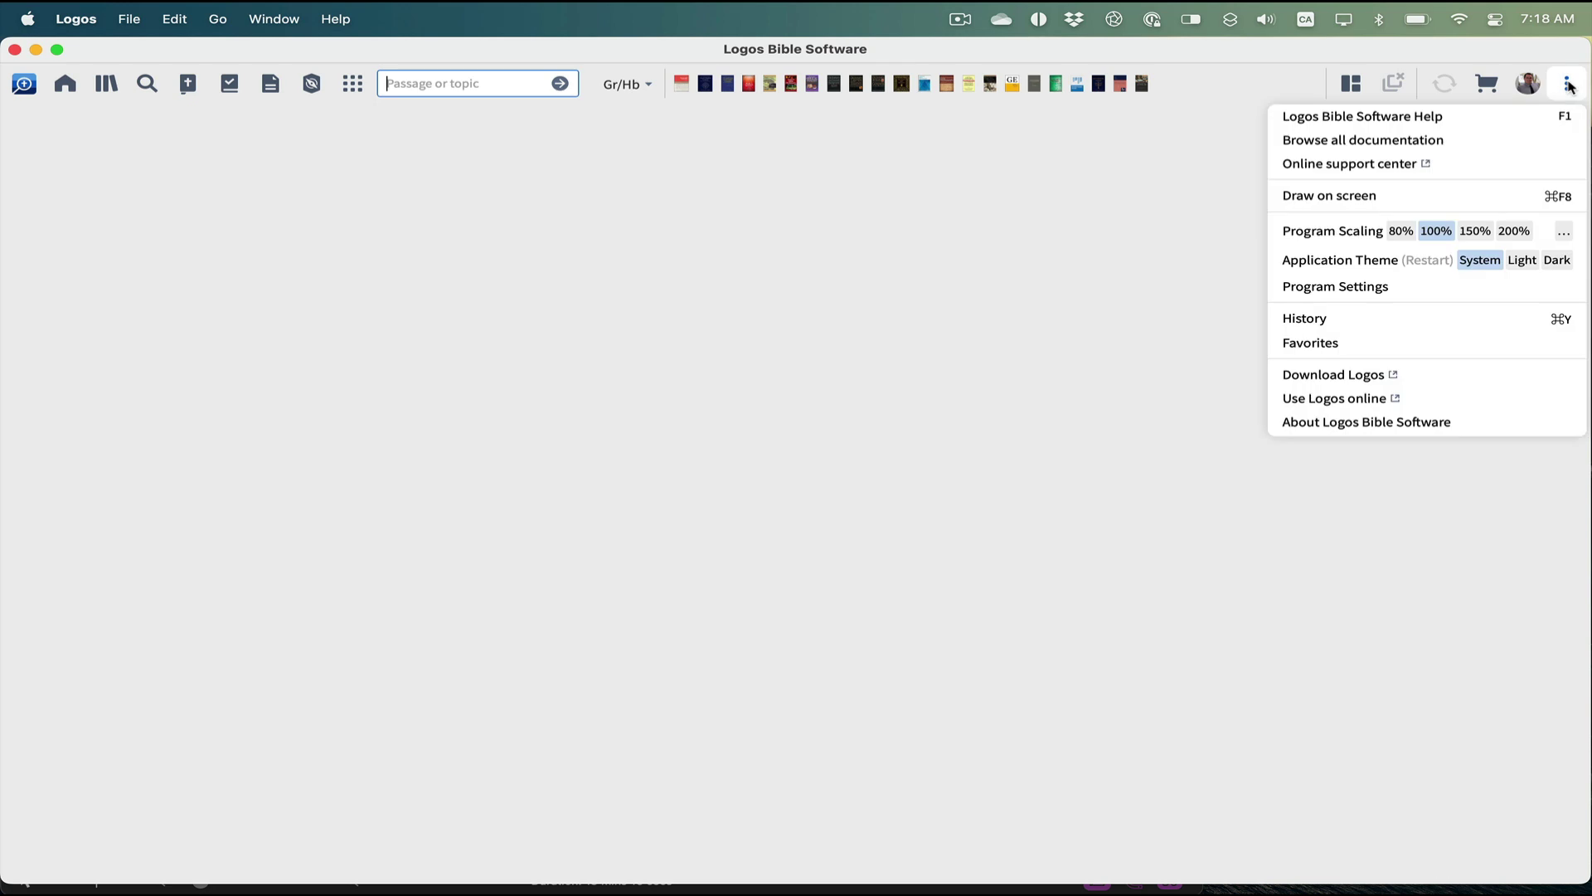
# Step: Set the program scaling to 150%
pyautogui.click(1476, 231)
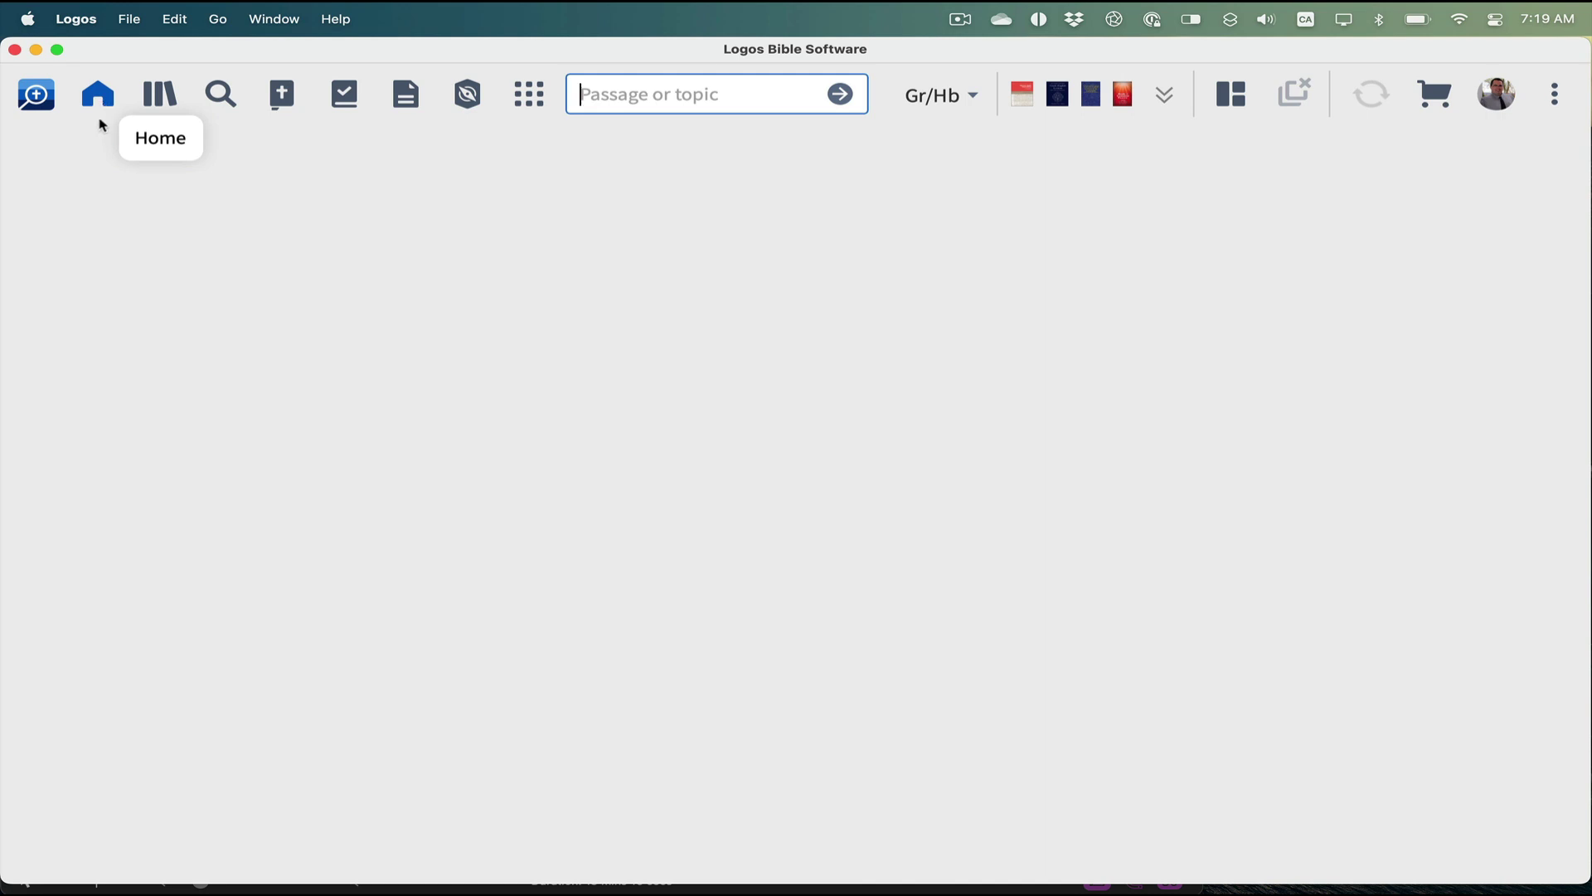
# Step: Open the Home dashboard, look through its workflow and reading plan cards, and close it again
pyautogui.click(100, 106)
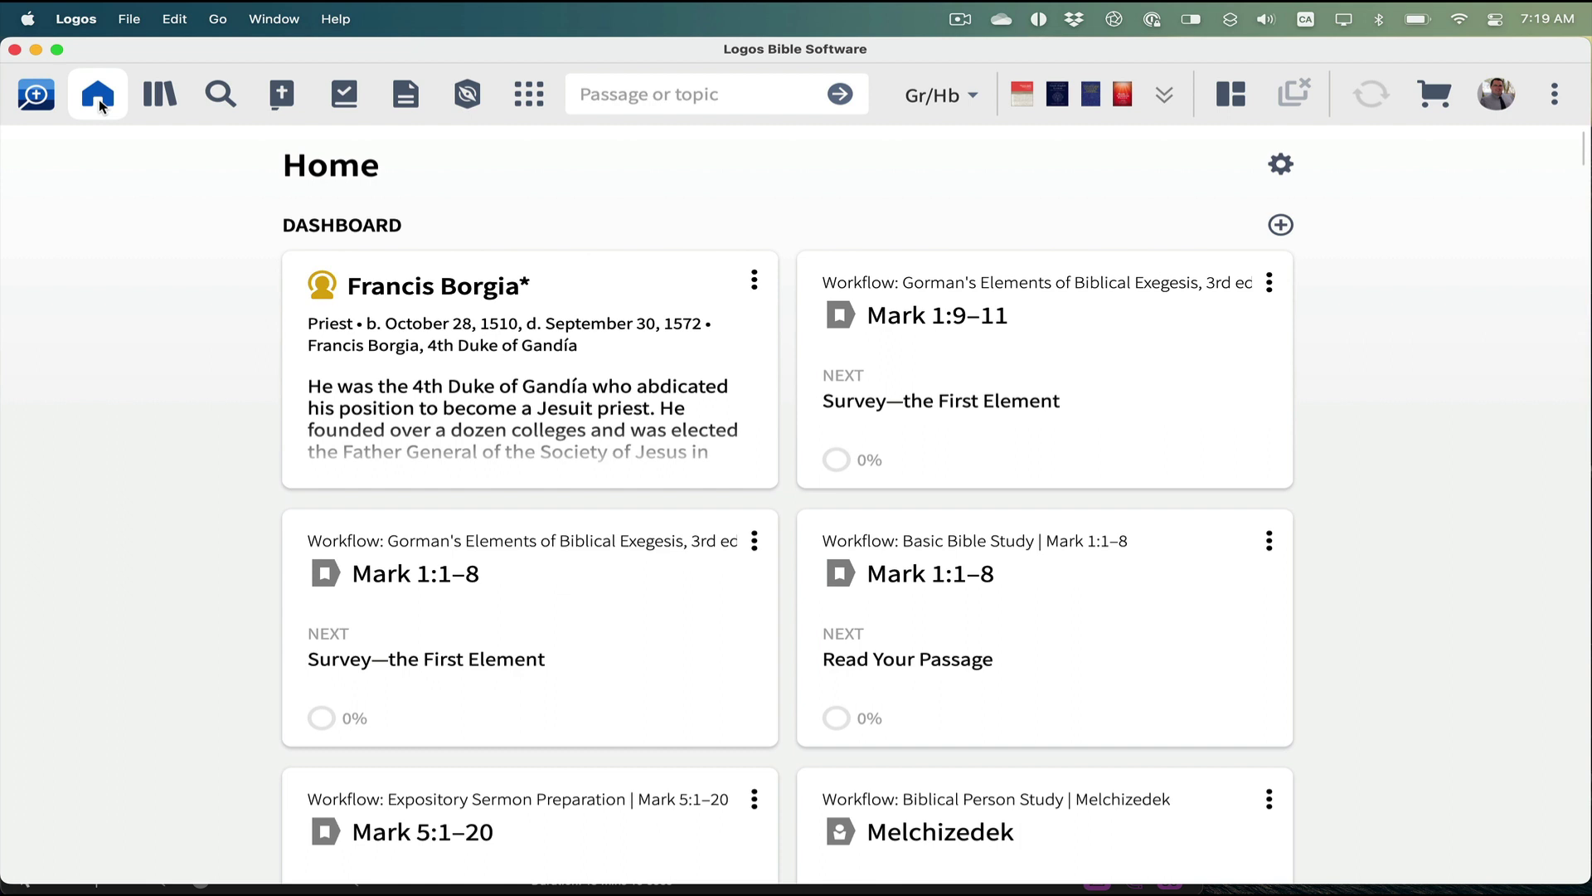
pyautogui.scroll(-3, 222, 387)
pyautogui.scroll(-10, 222, 387)
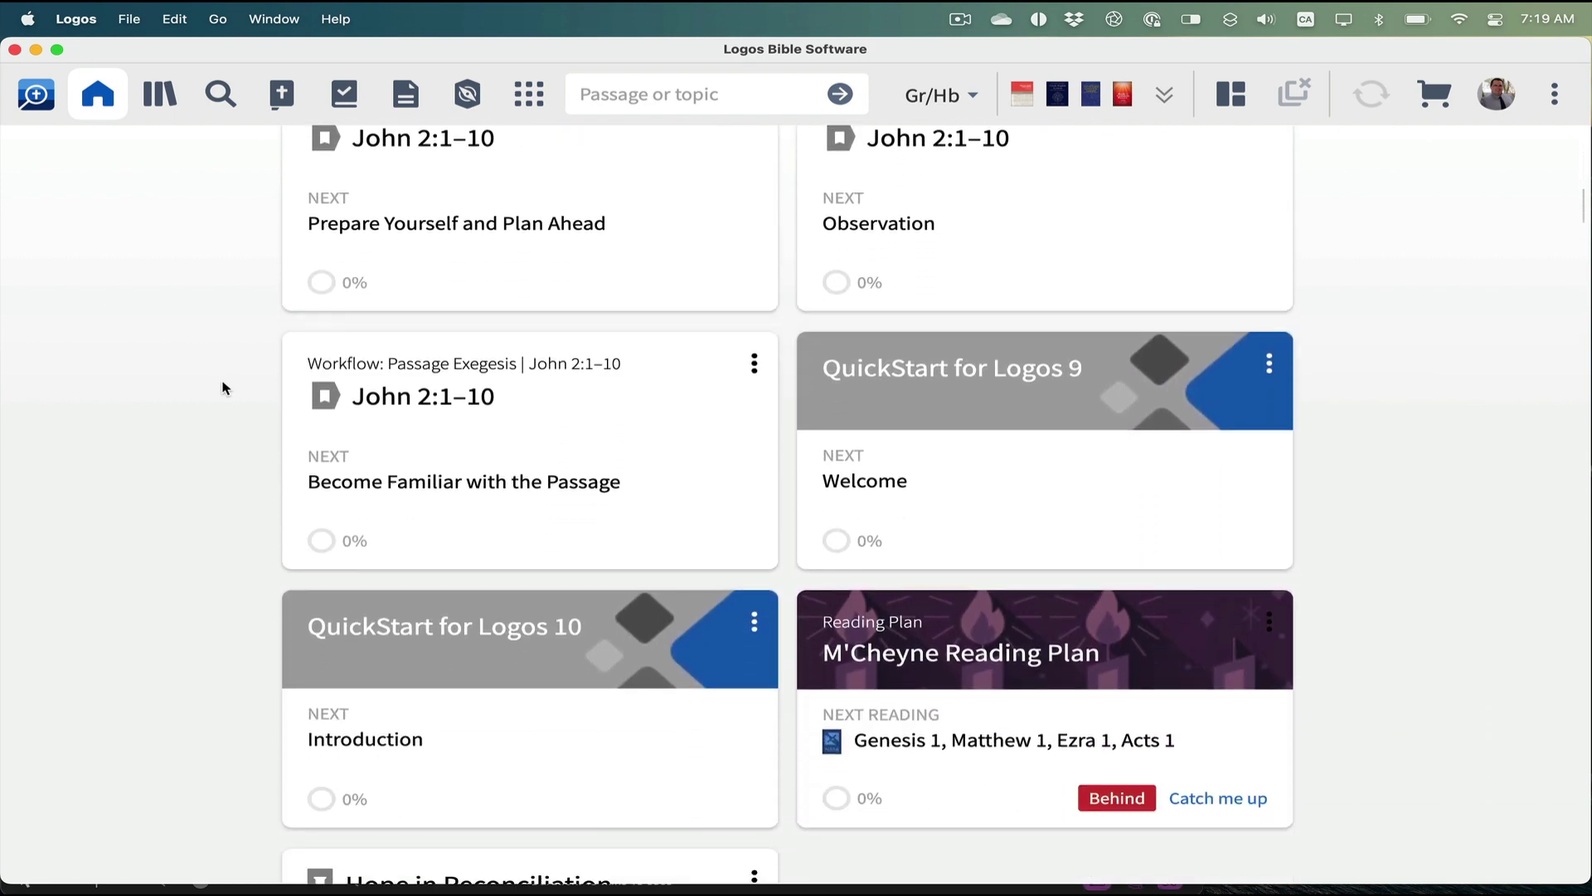
pyautogui.click(113, 108)
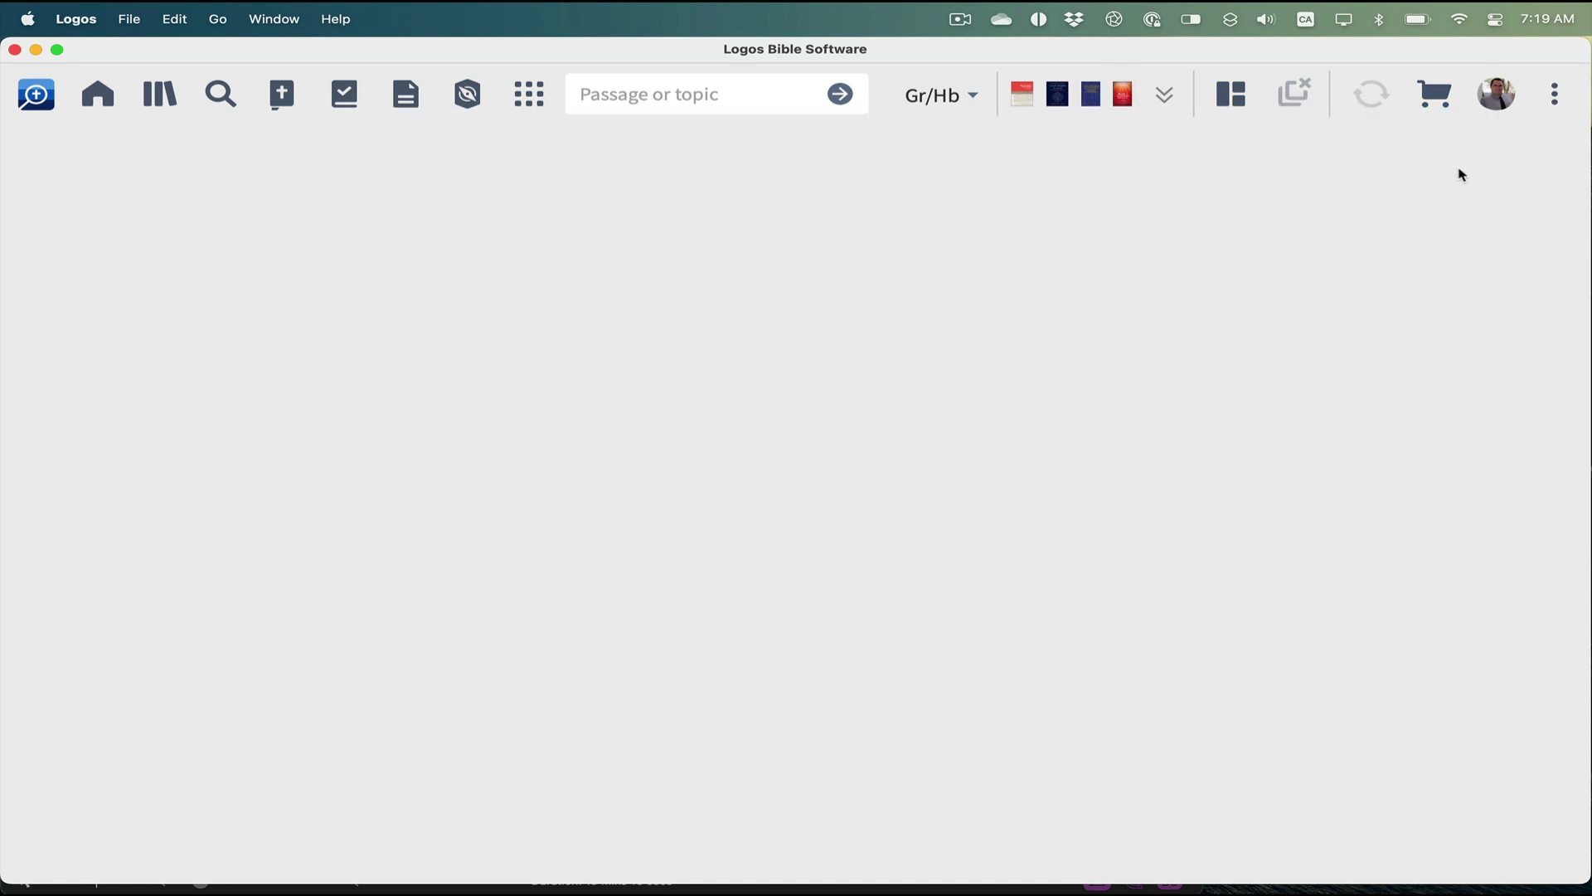
# Step: Try the Left application toolbar location in the program settings, restore it to Top, and close the settings
pyautogui.click(1553, 96)
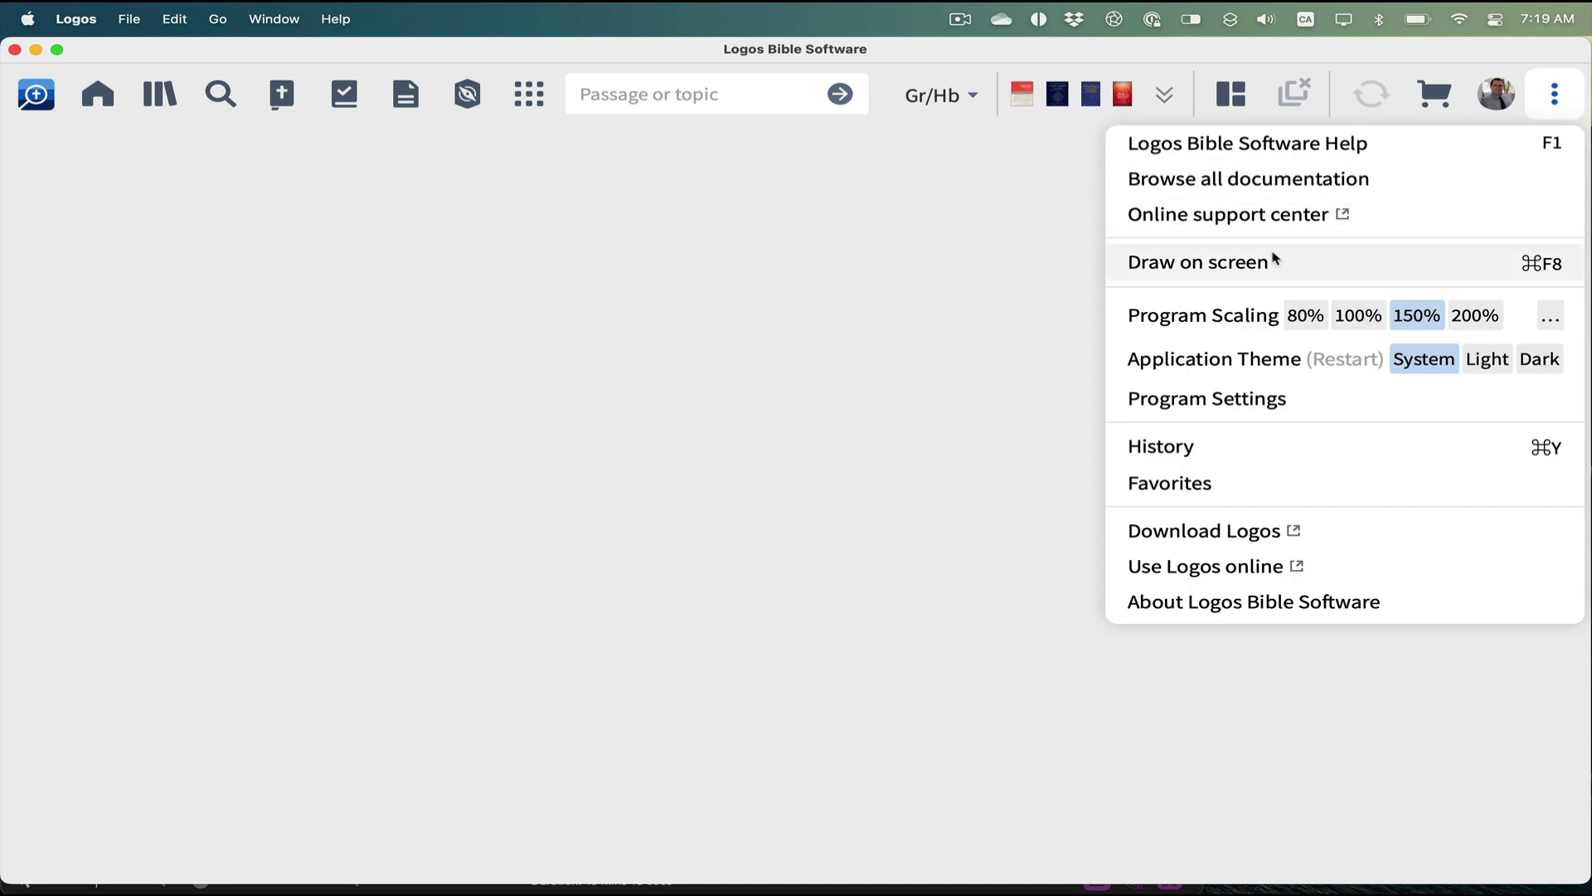
pyautogui.click(1191, 405)
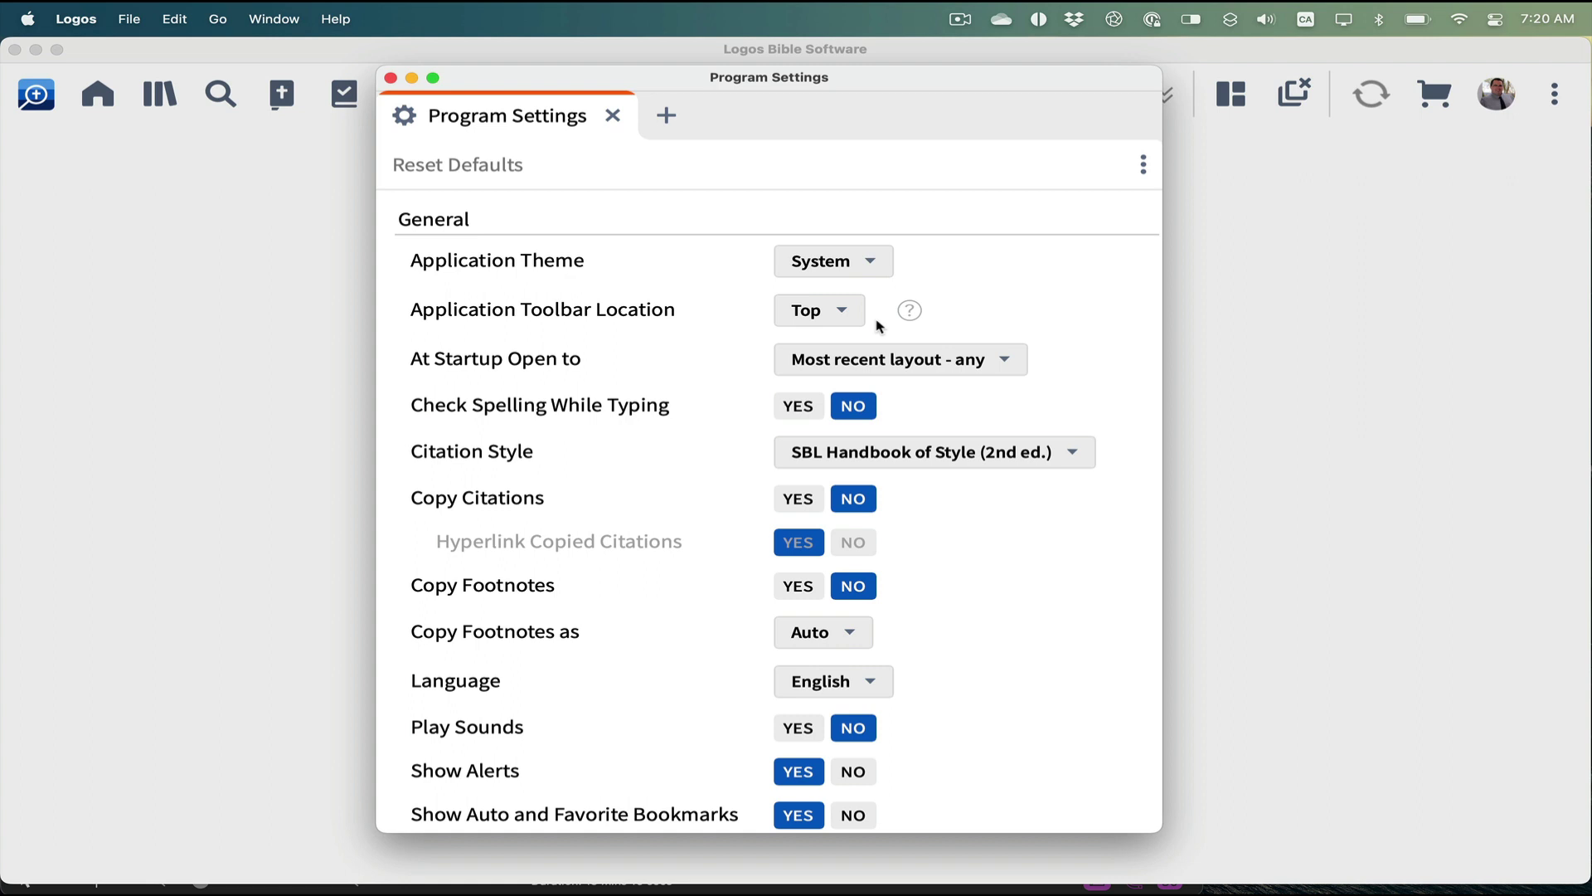
pyautogui.click(850, 311)
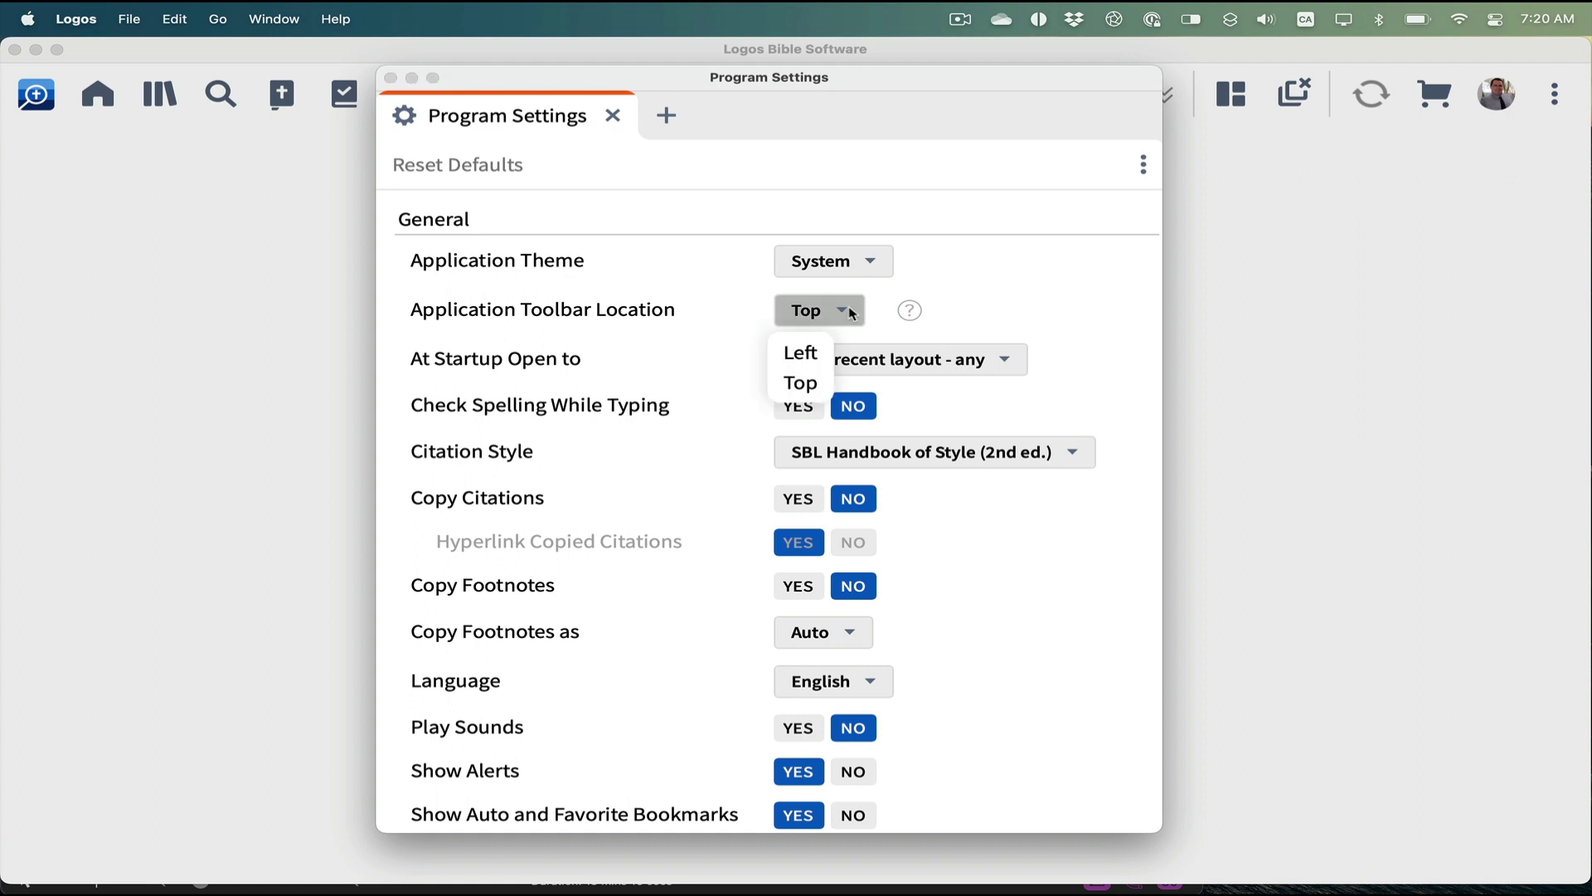
pyautogui.click(801, 353)
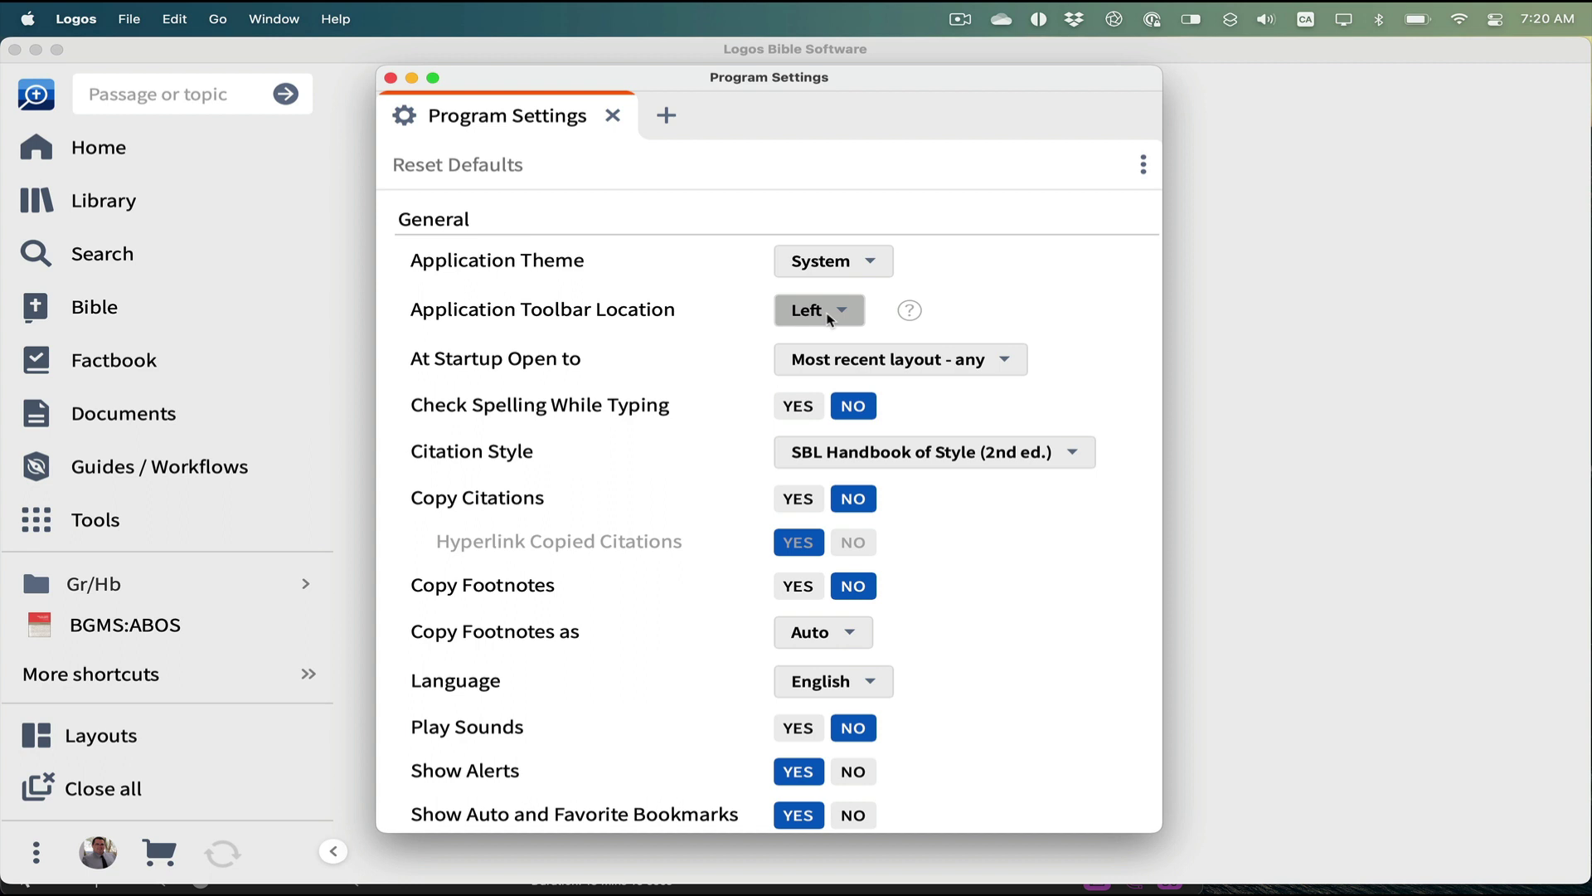
pyautogui.click(829, 319)
pyautogui.click(798, 383)
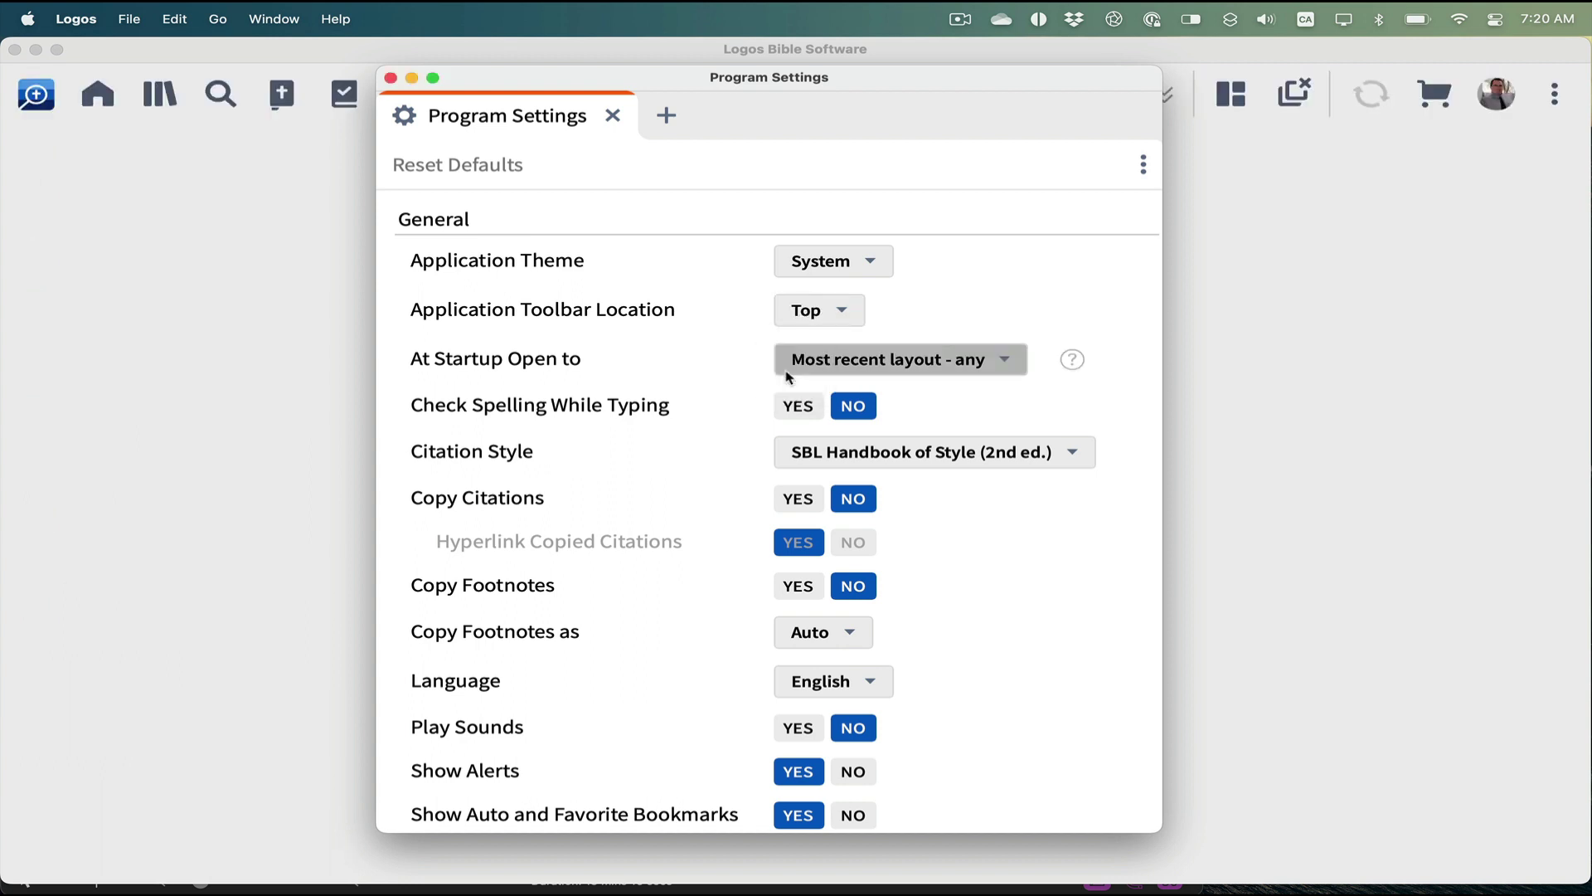
pyautogui.click(391, 78)
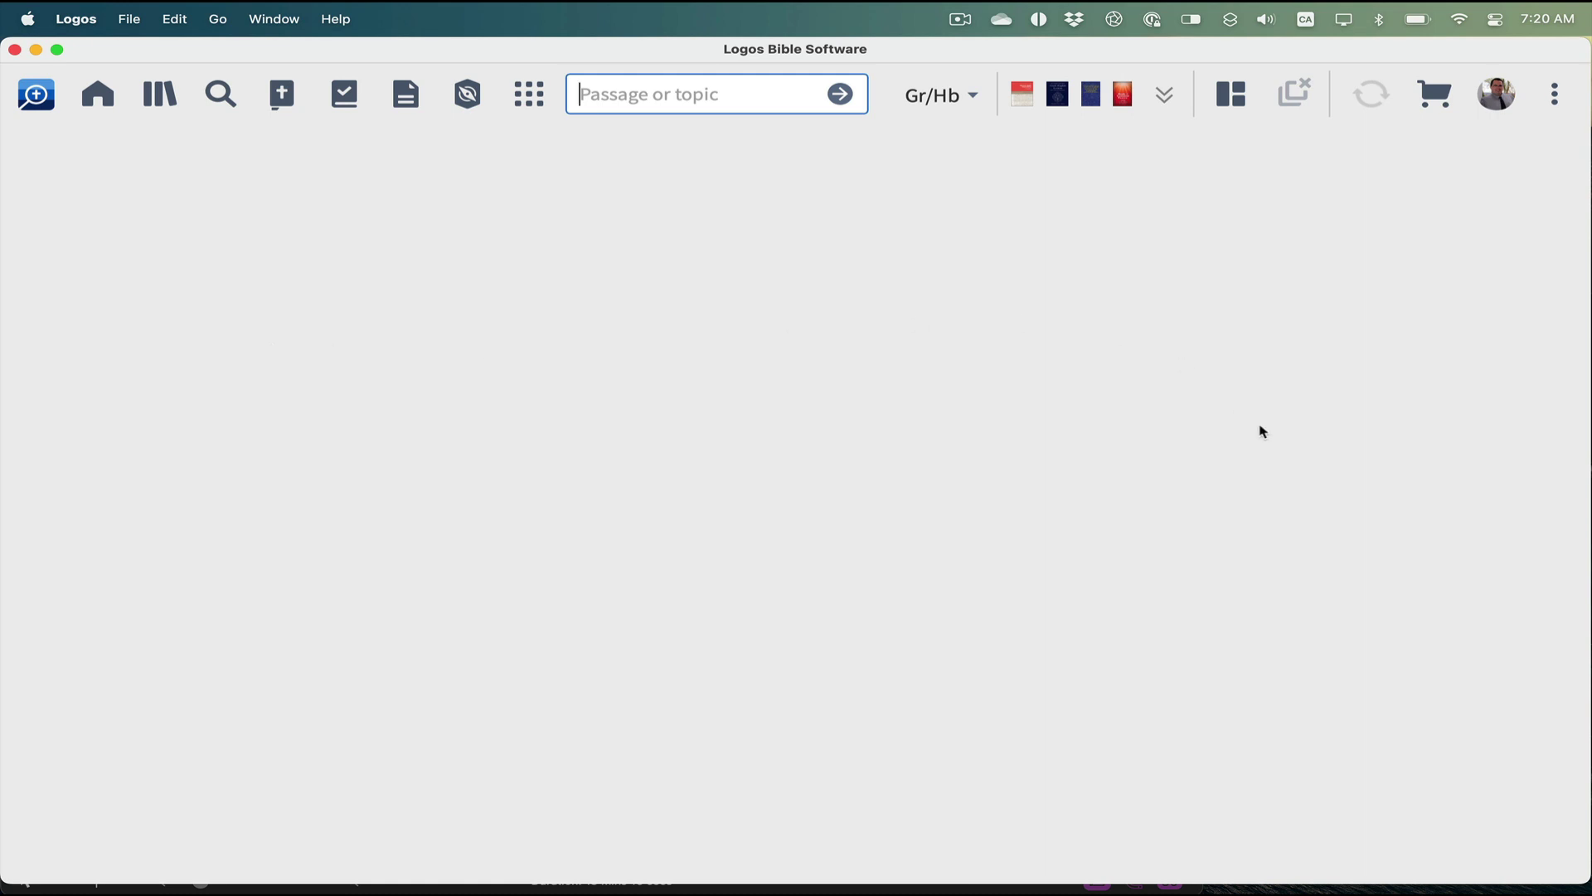
# Step: Switch to Stickies to show the note listing the Logos 10 top feature upgrades
pyautogui.press('super+Tab')
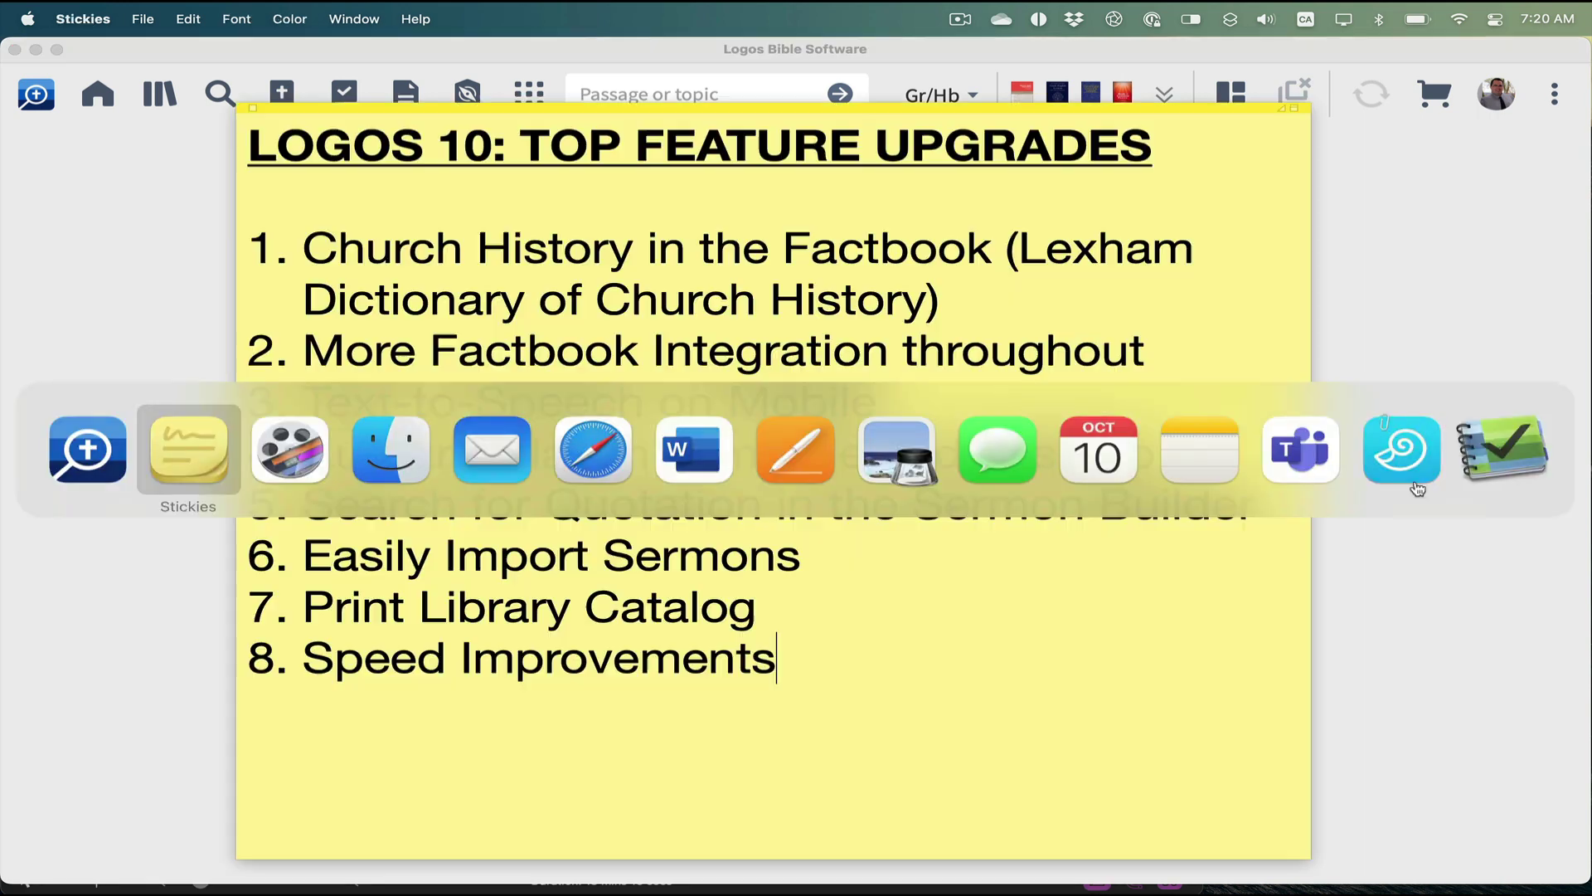
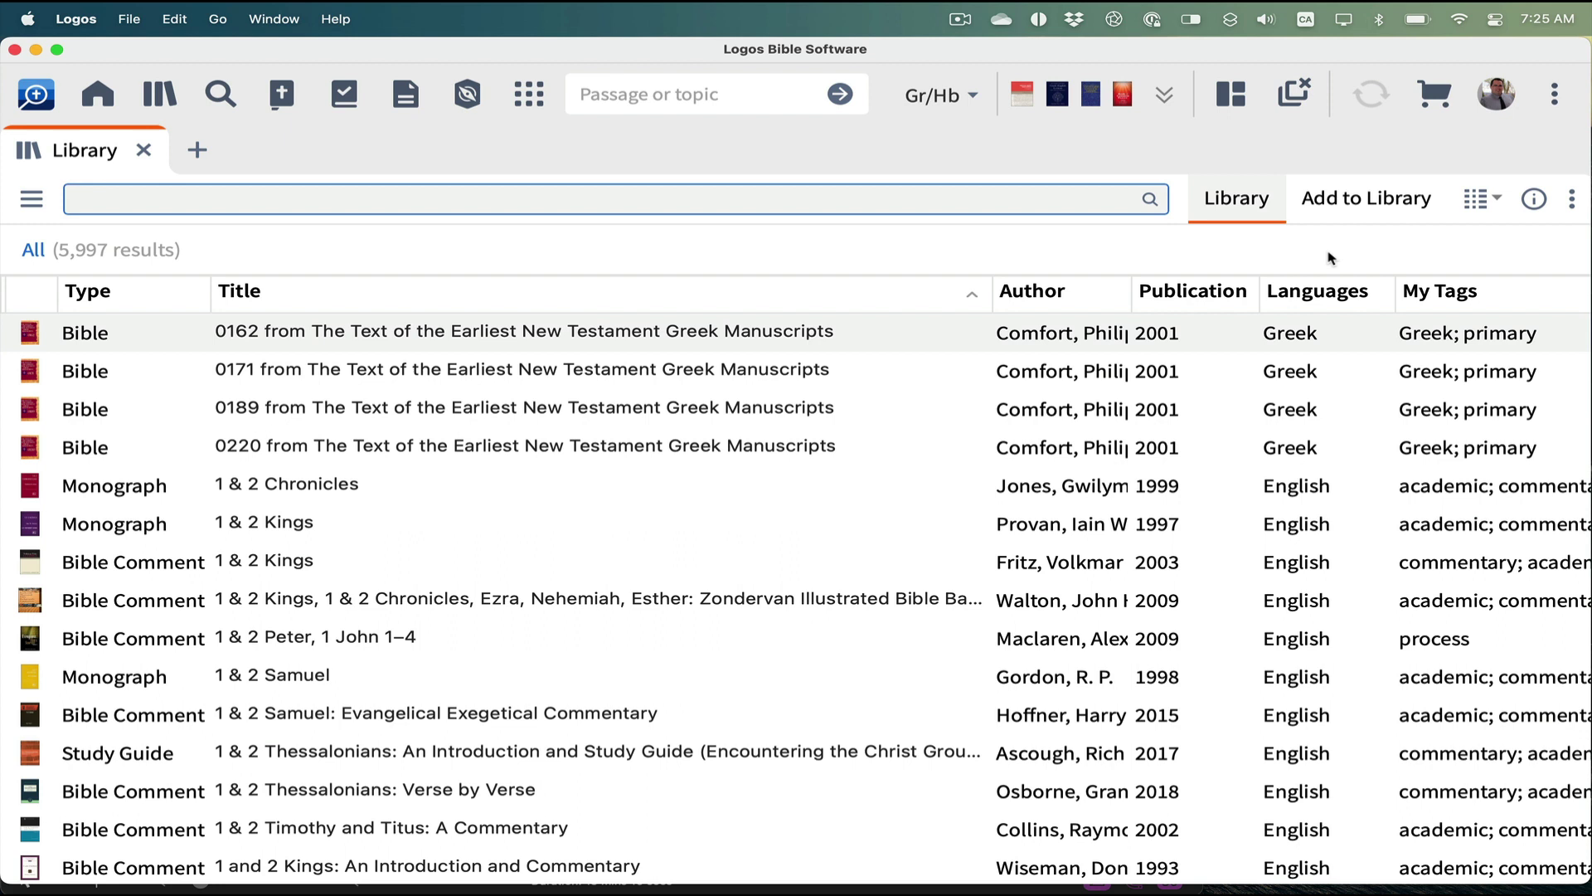
# Step: Search the books available to add to the library for "Who is God Bauckham"
pyautogui.click(1379, 210)
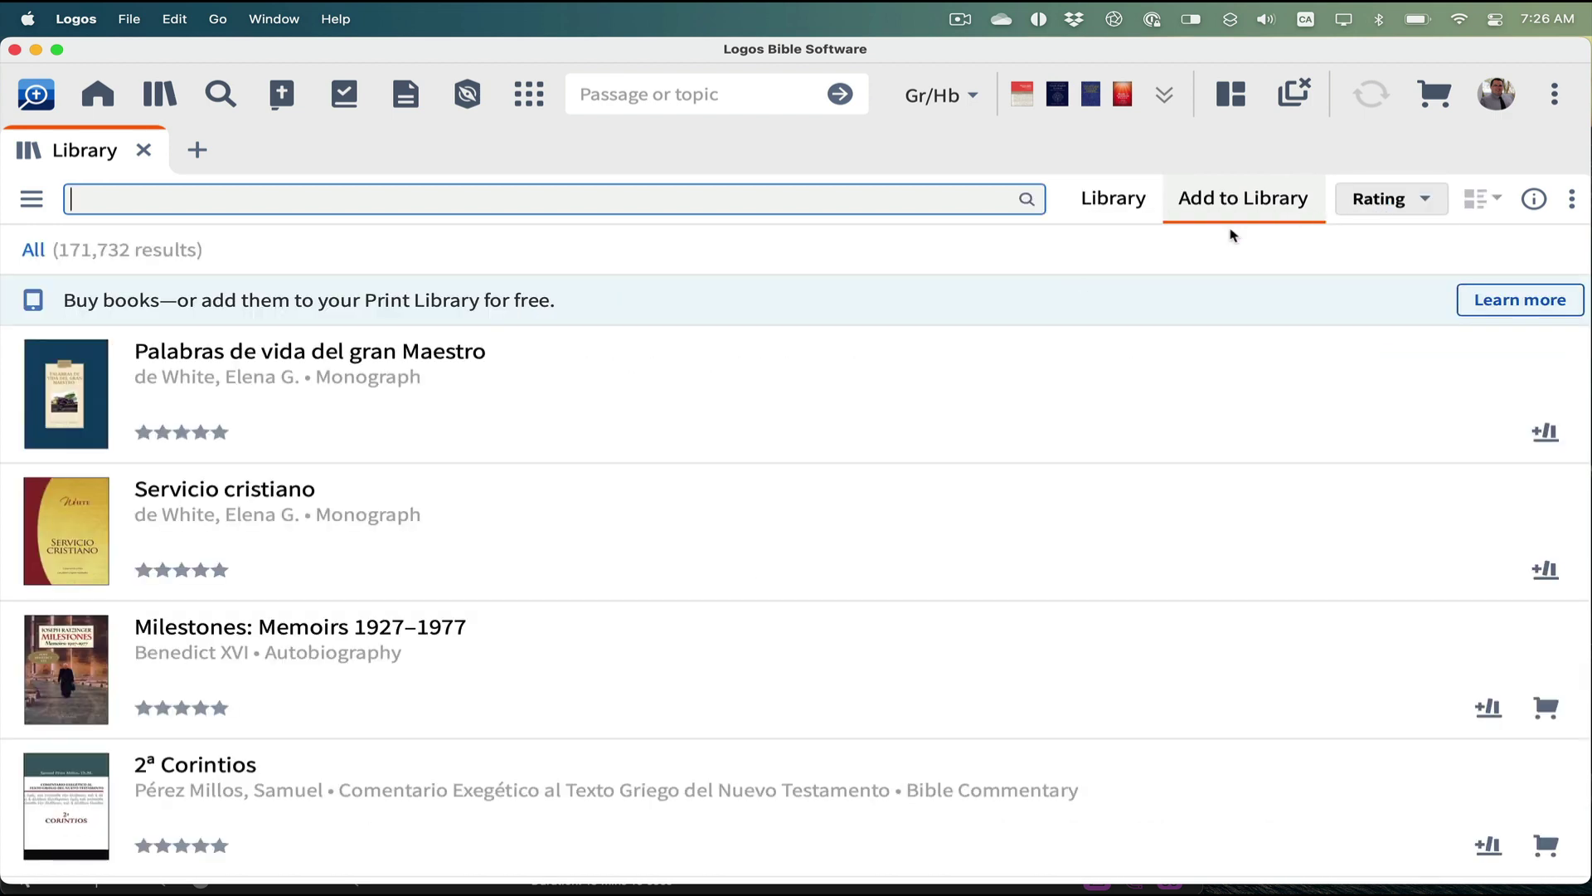
pyautogui.scroll(-3, 1042, 448)
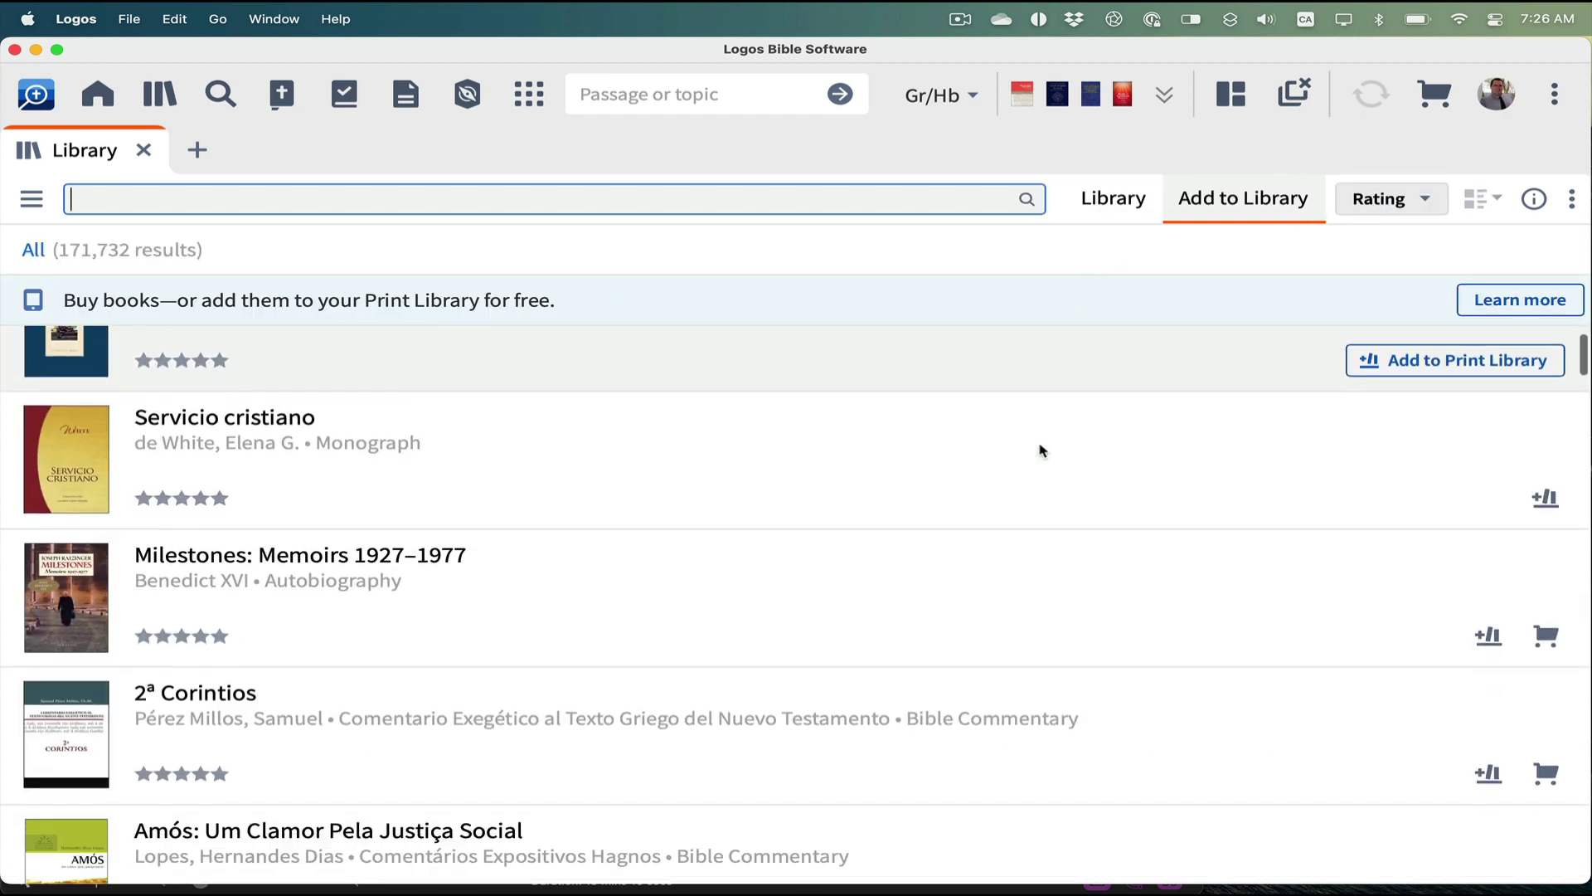
pyautogui.scroll(-3, 1042, 449)
pyautogui.scroll(6, 1041, 448)
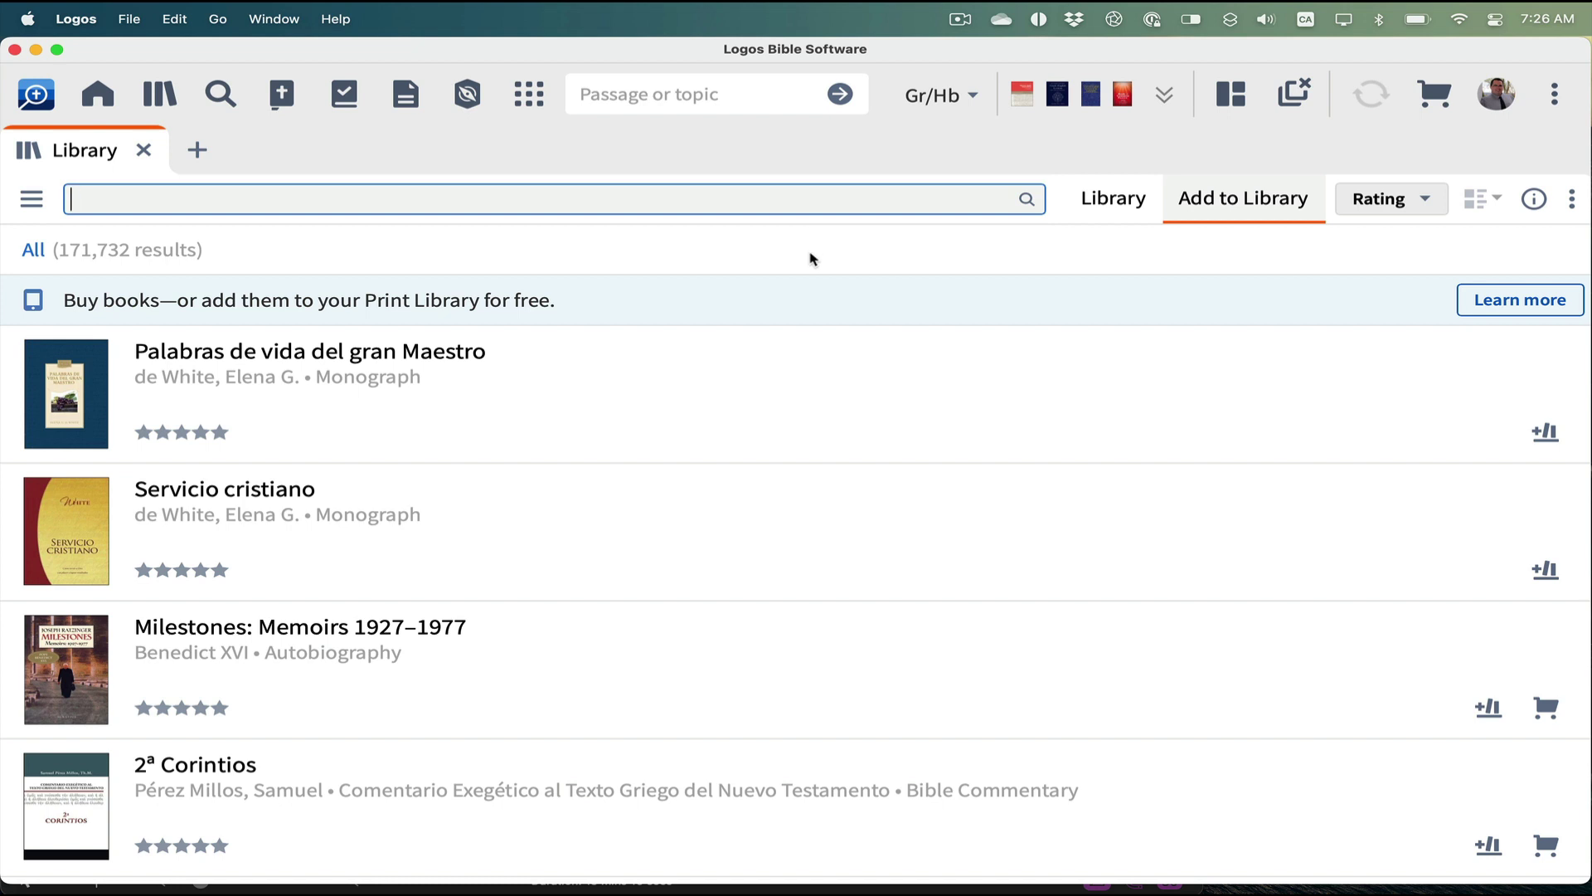
pyautogui.write('Who is God')
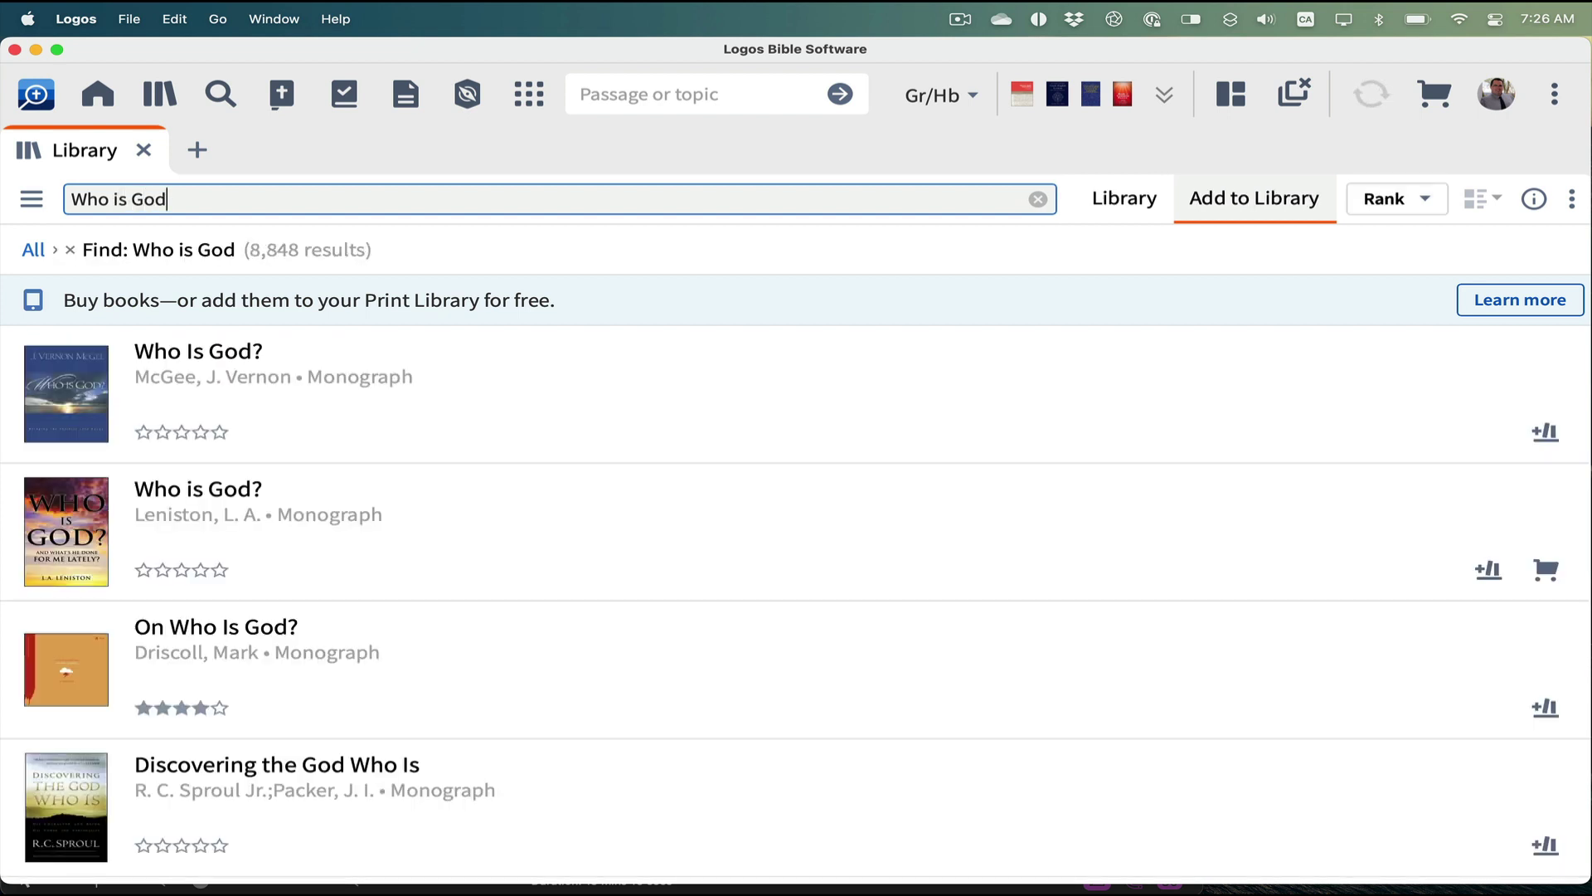
pyautogui.write(' Bau')
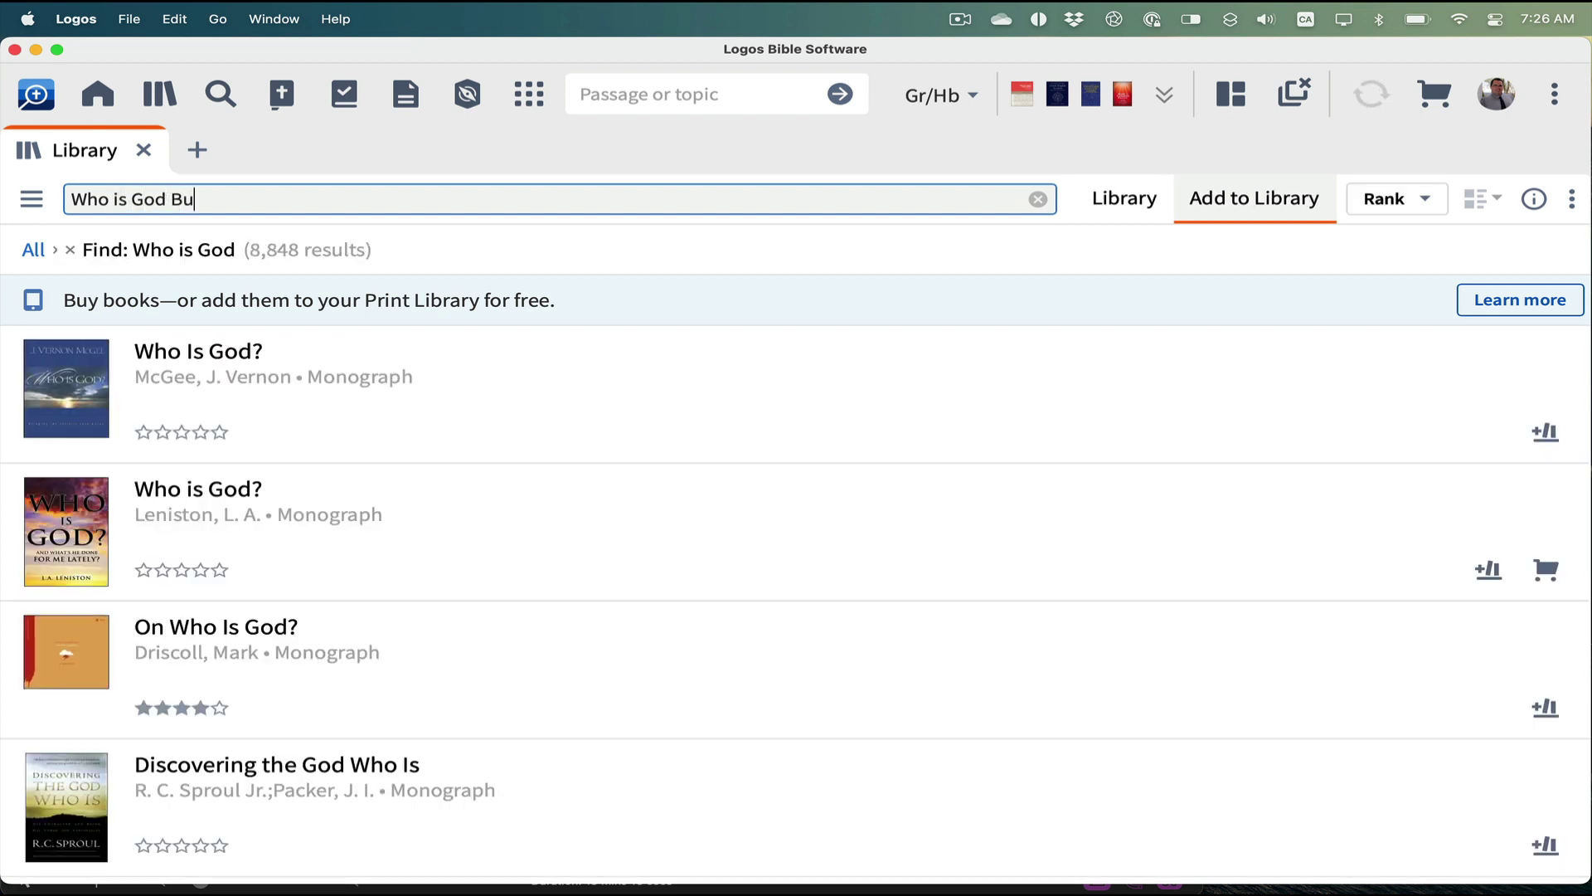
pyautogui.write('ckham')
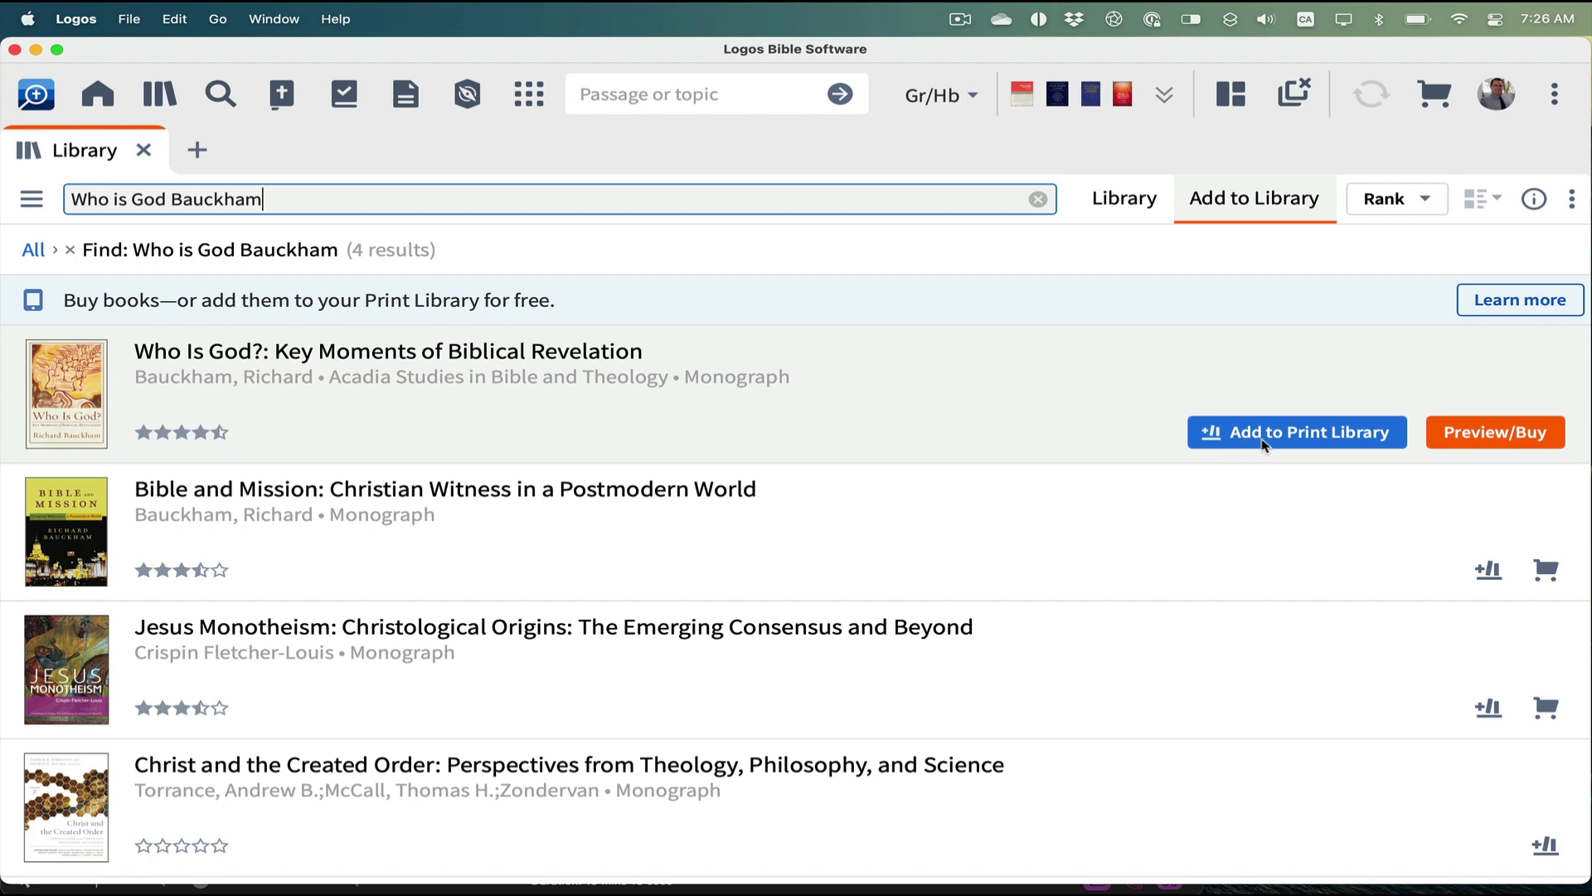
# Step: Add "Who Is God?: Key Moments of Biblical Revelation" to the Print Library, remove it, and add it again
pyautogui.click(1351, 445)
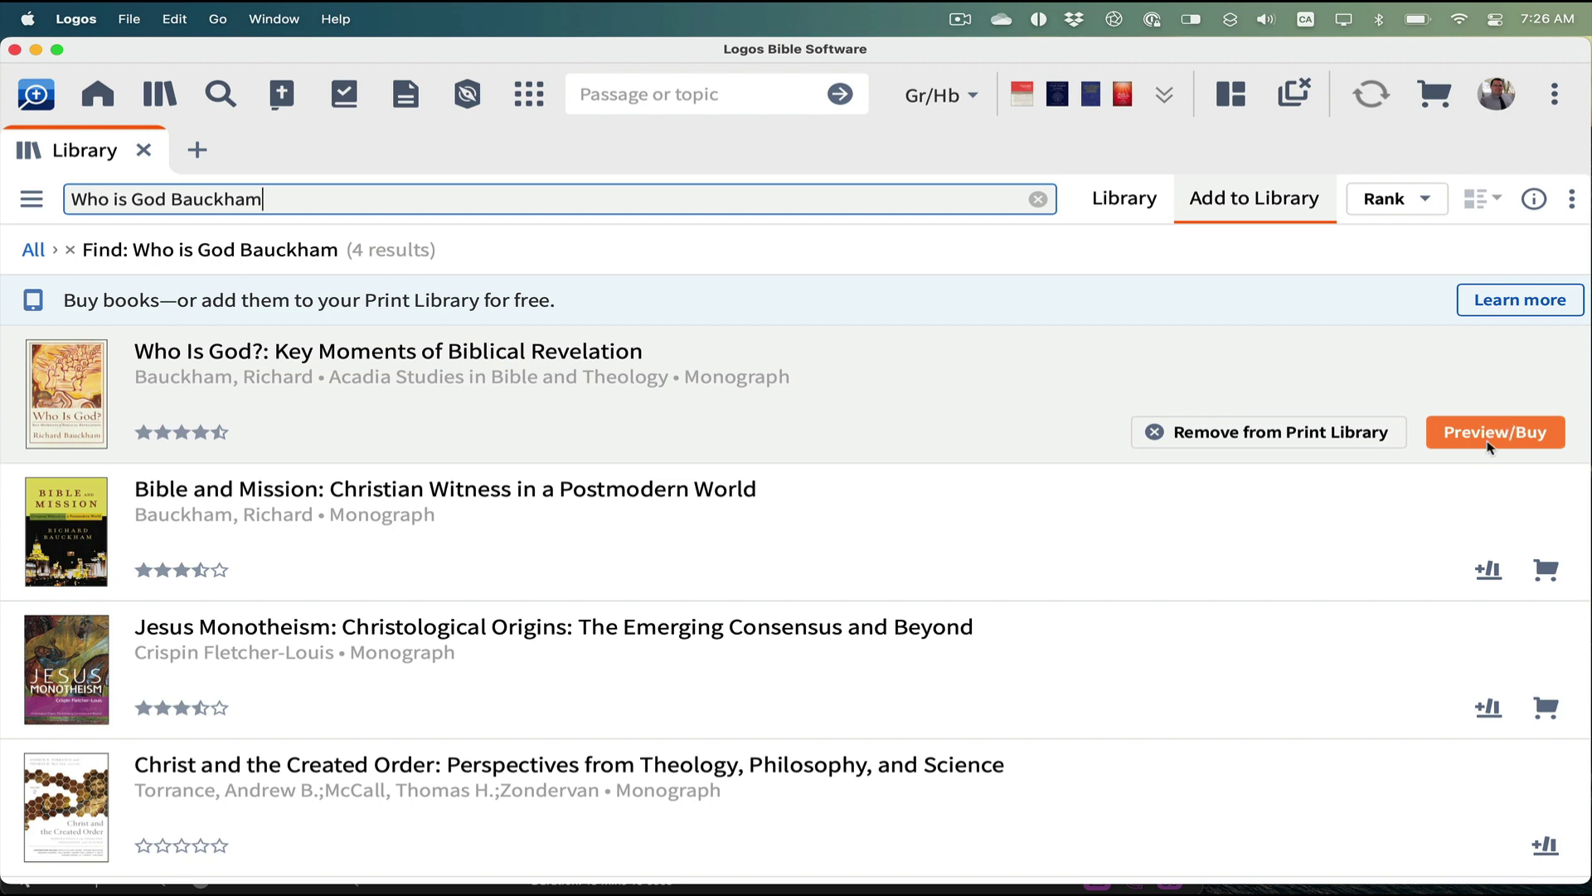
pyautogui.click(1356, 431)
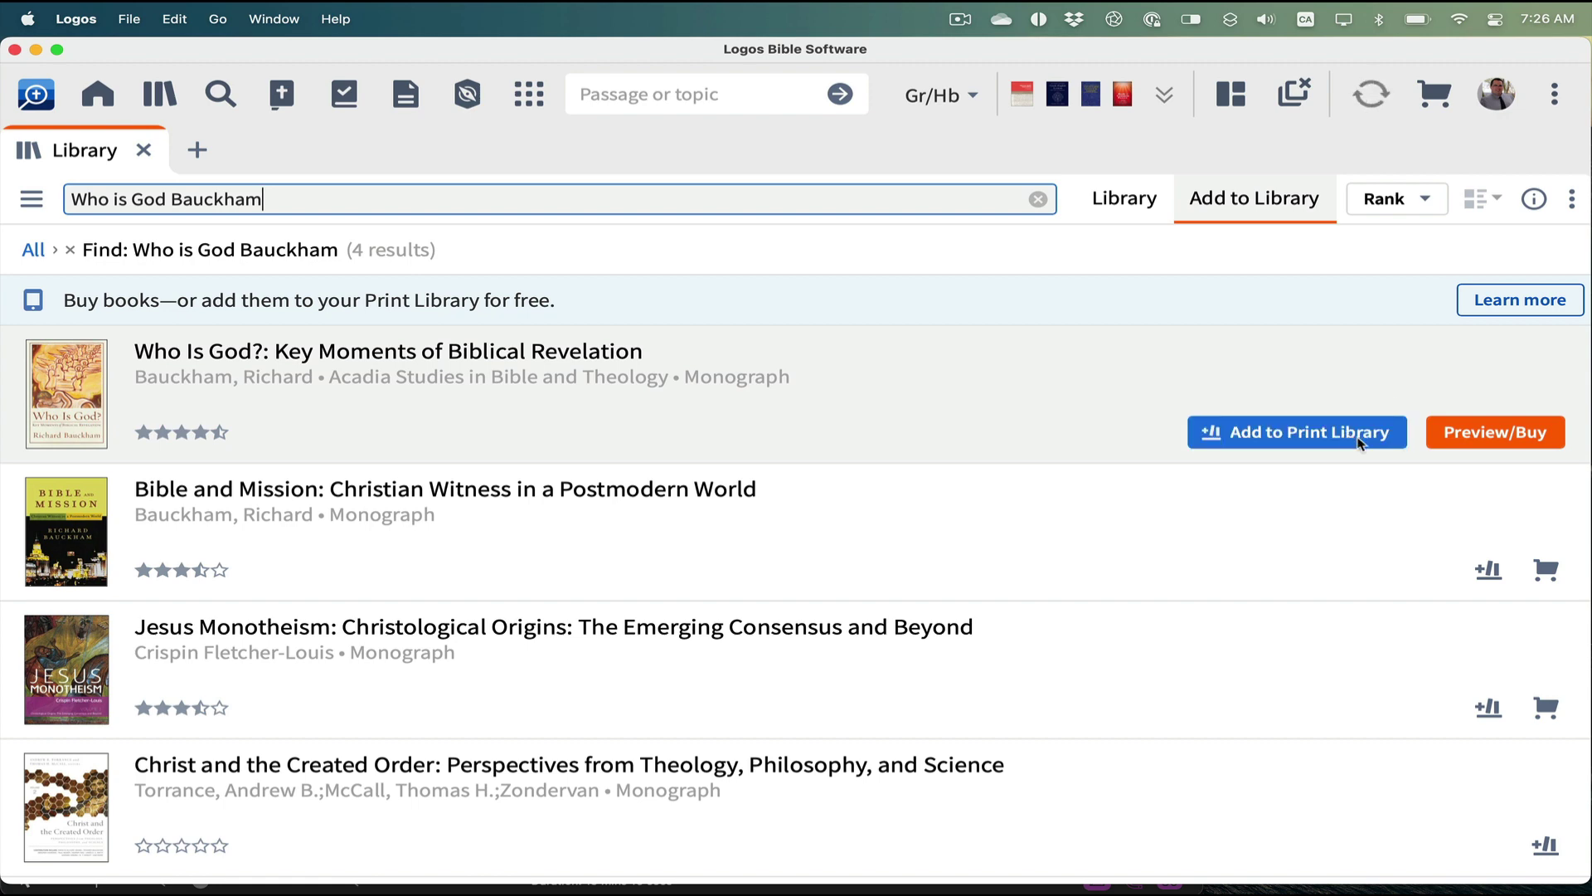
pyautogui.click(1358, 438)
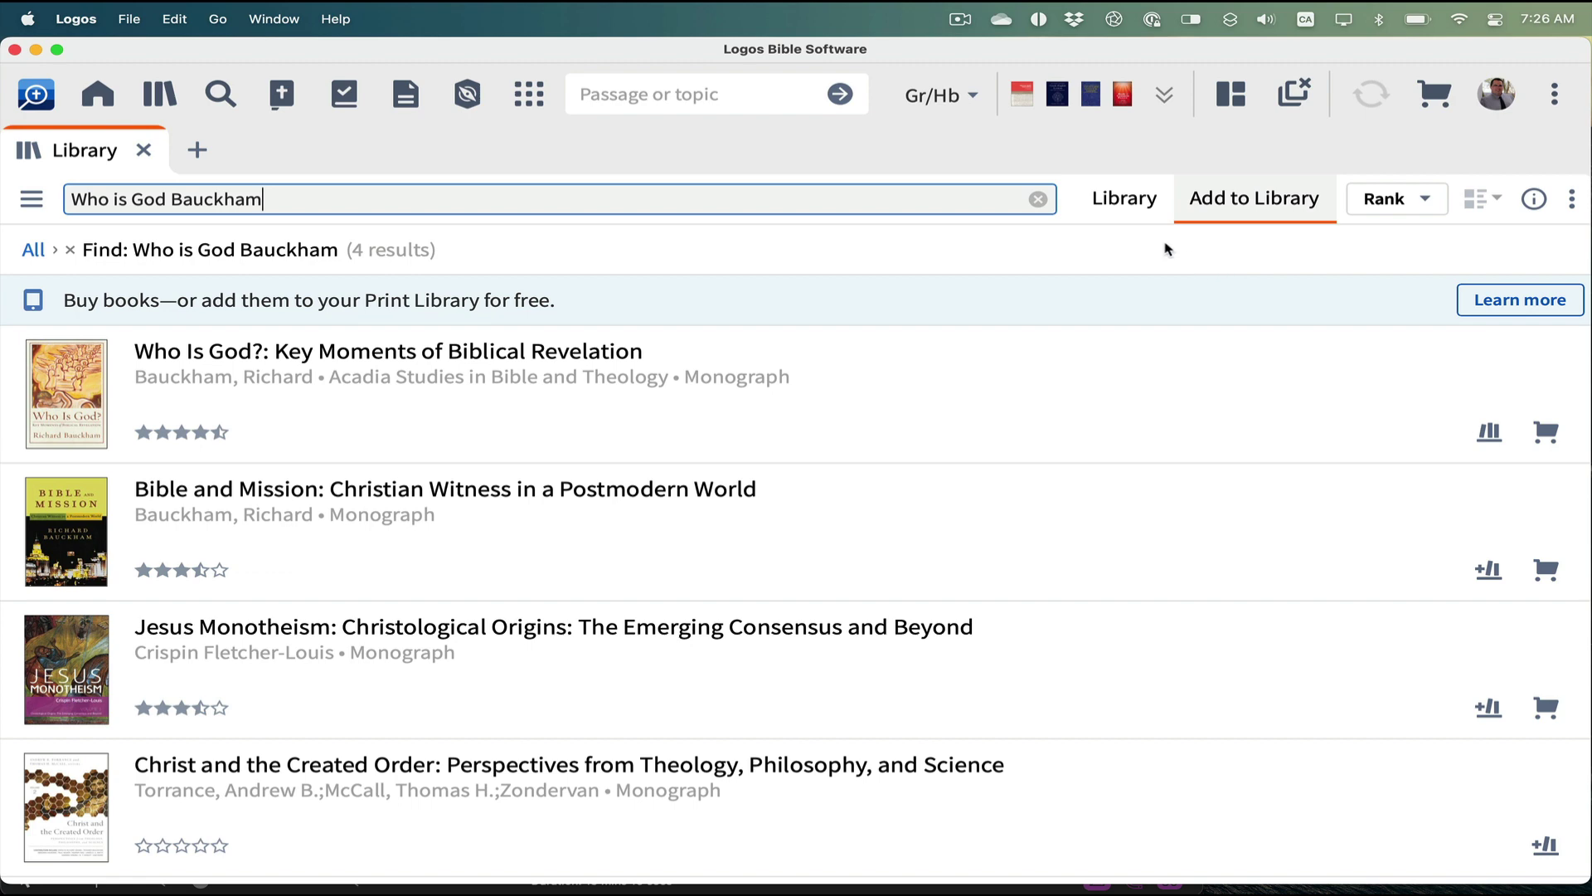
# Step: Open "Who Is God?: Key Moments of Biblical Revelation" from the owned library, look over its preview, and return to the library list
pyautogui.click(1124, 199)
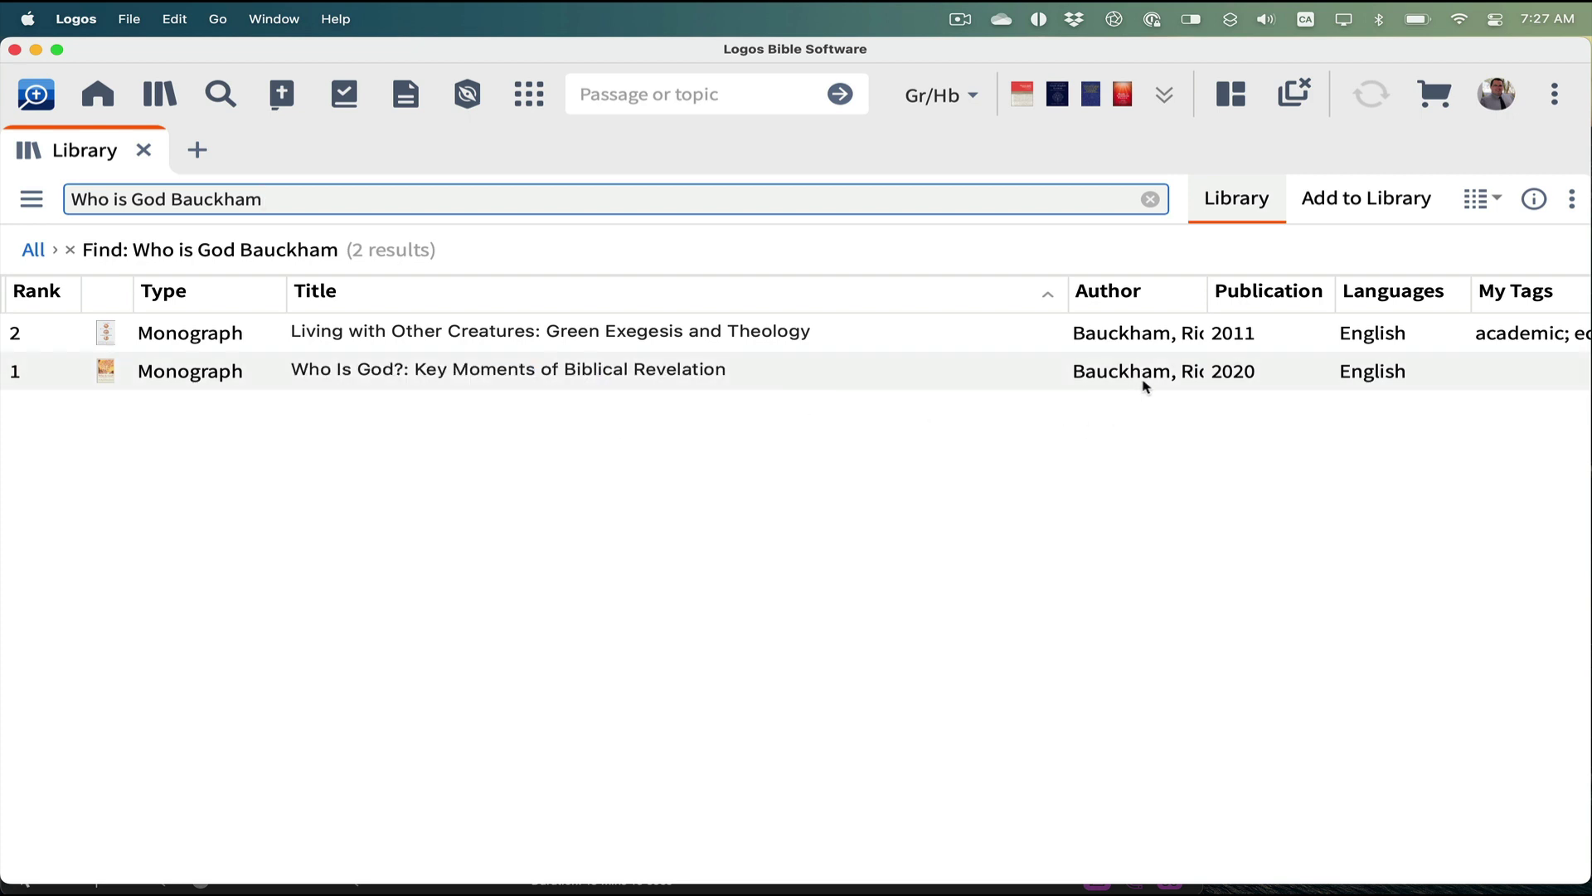
pyautogui.click(630, 375)
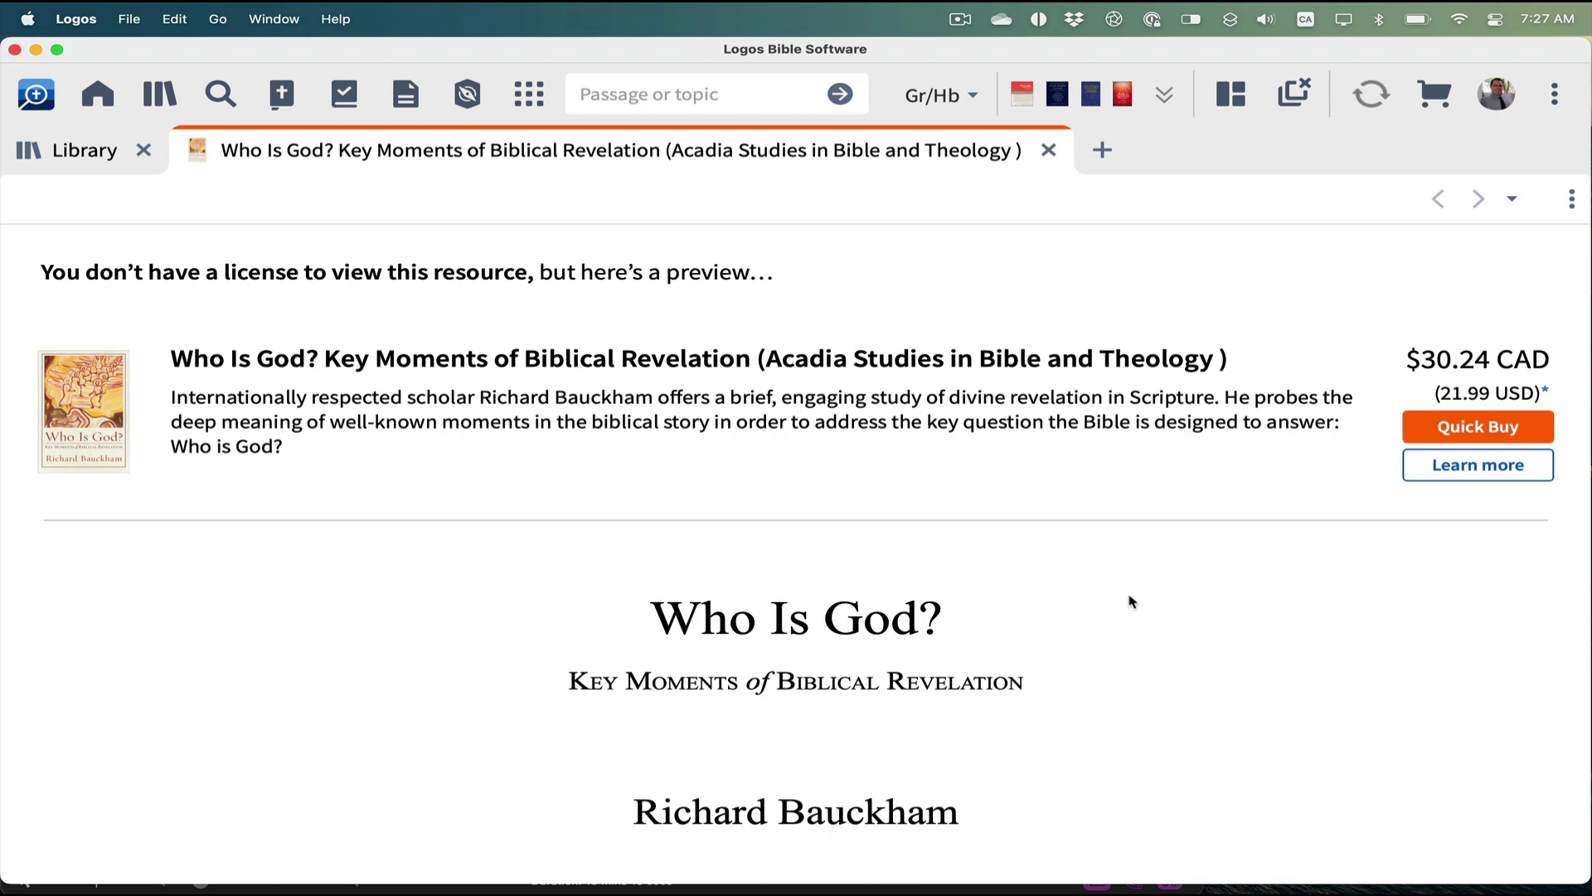
pyautogui.scroll(-5, 1129, 599)
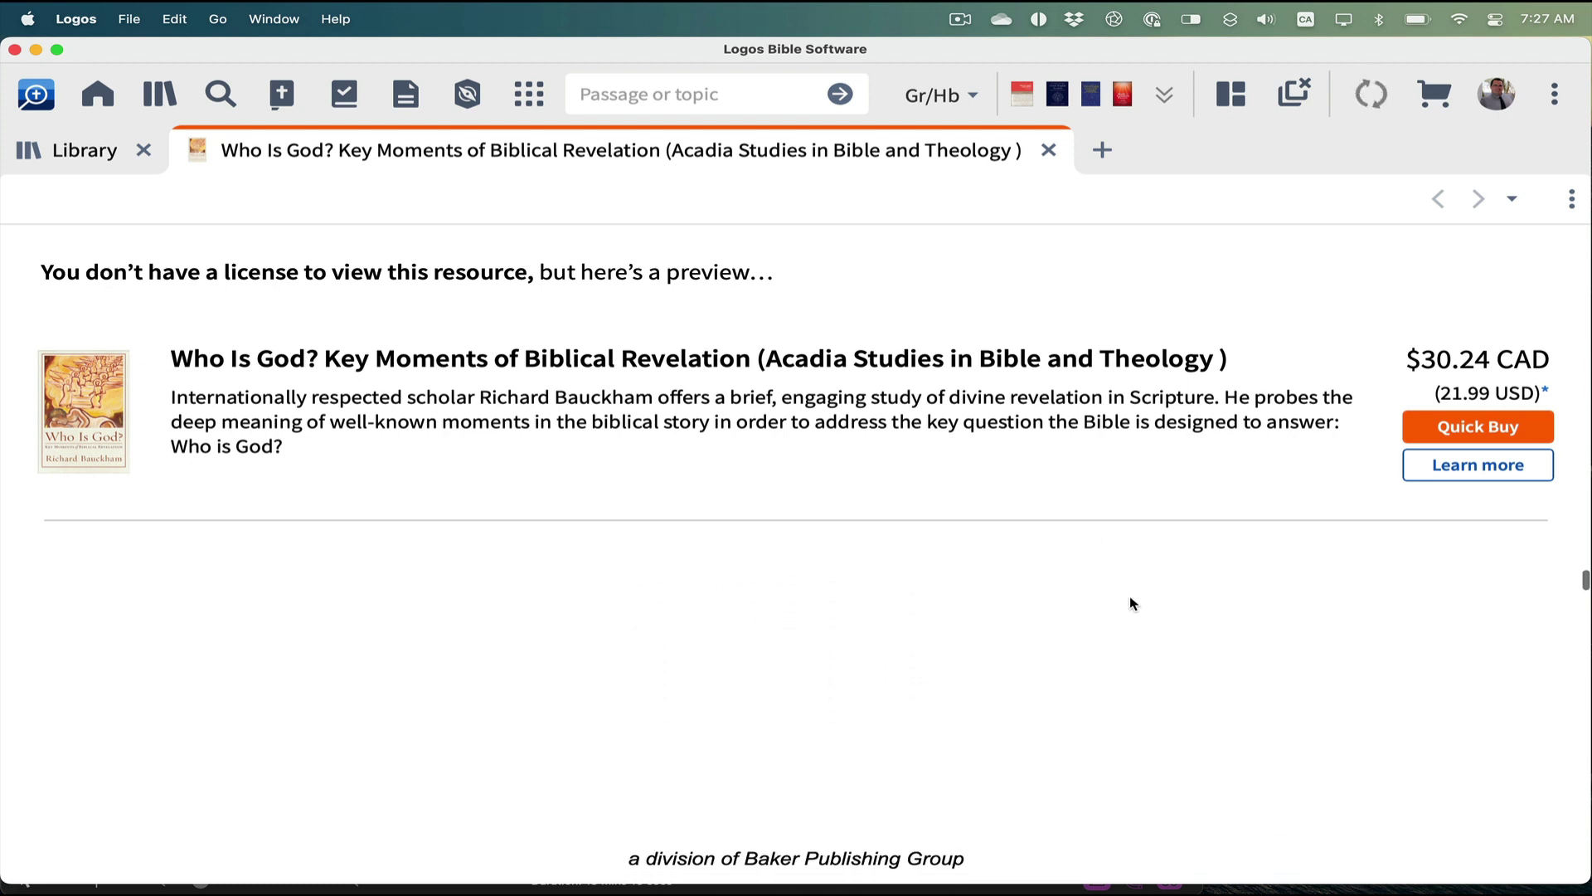
pyautogui.scroll(5, 1129, 599)
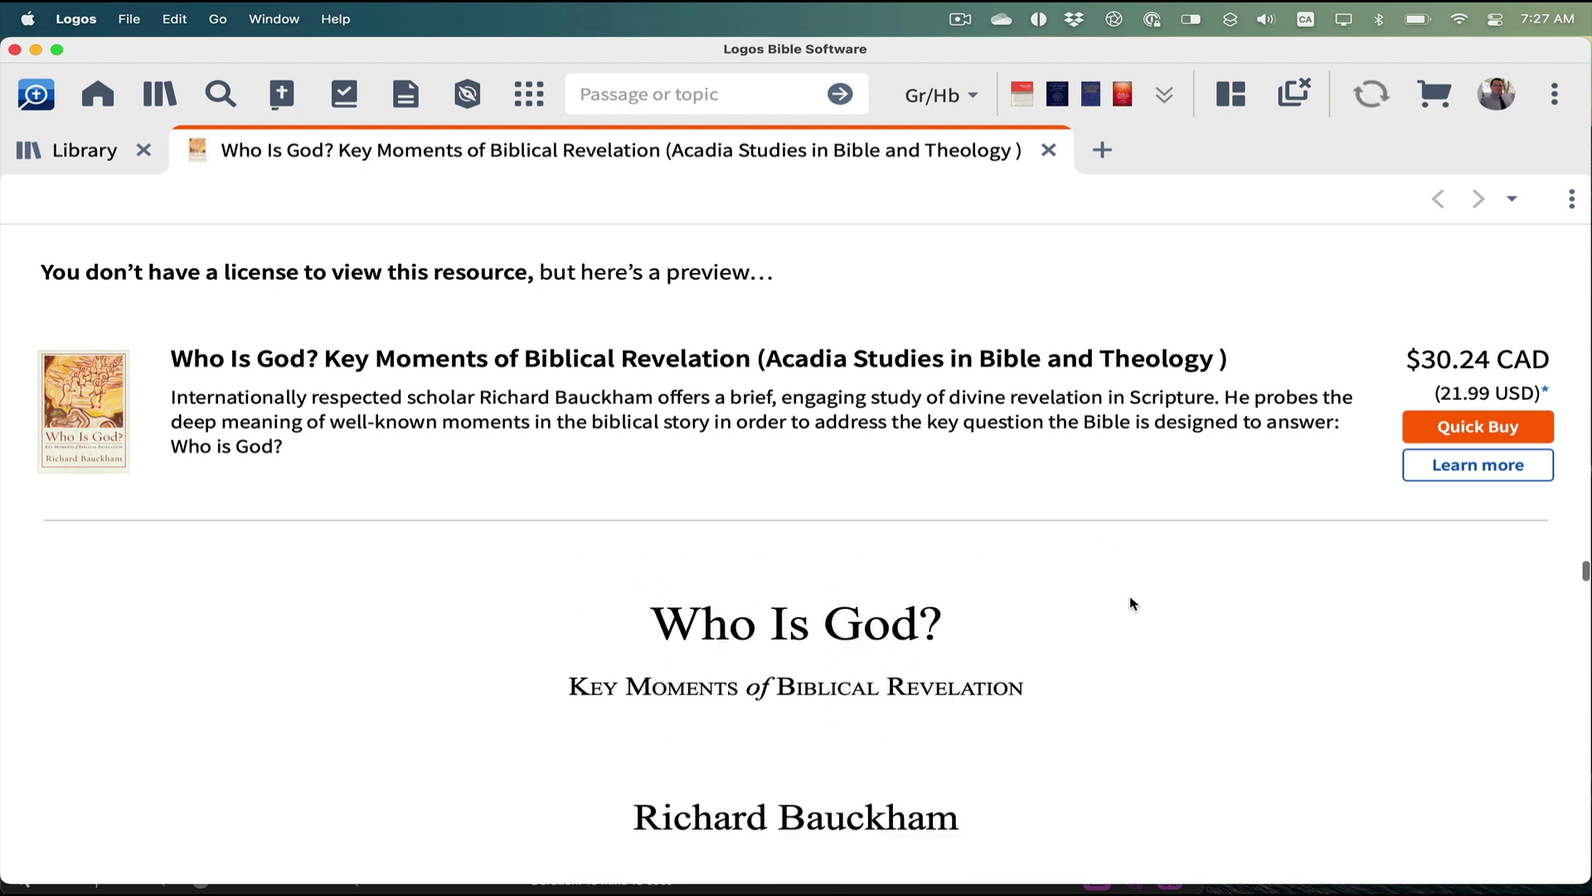
pyautogui.click(80, 155)
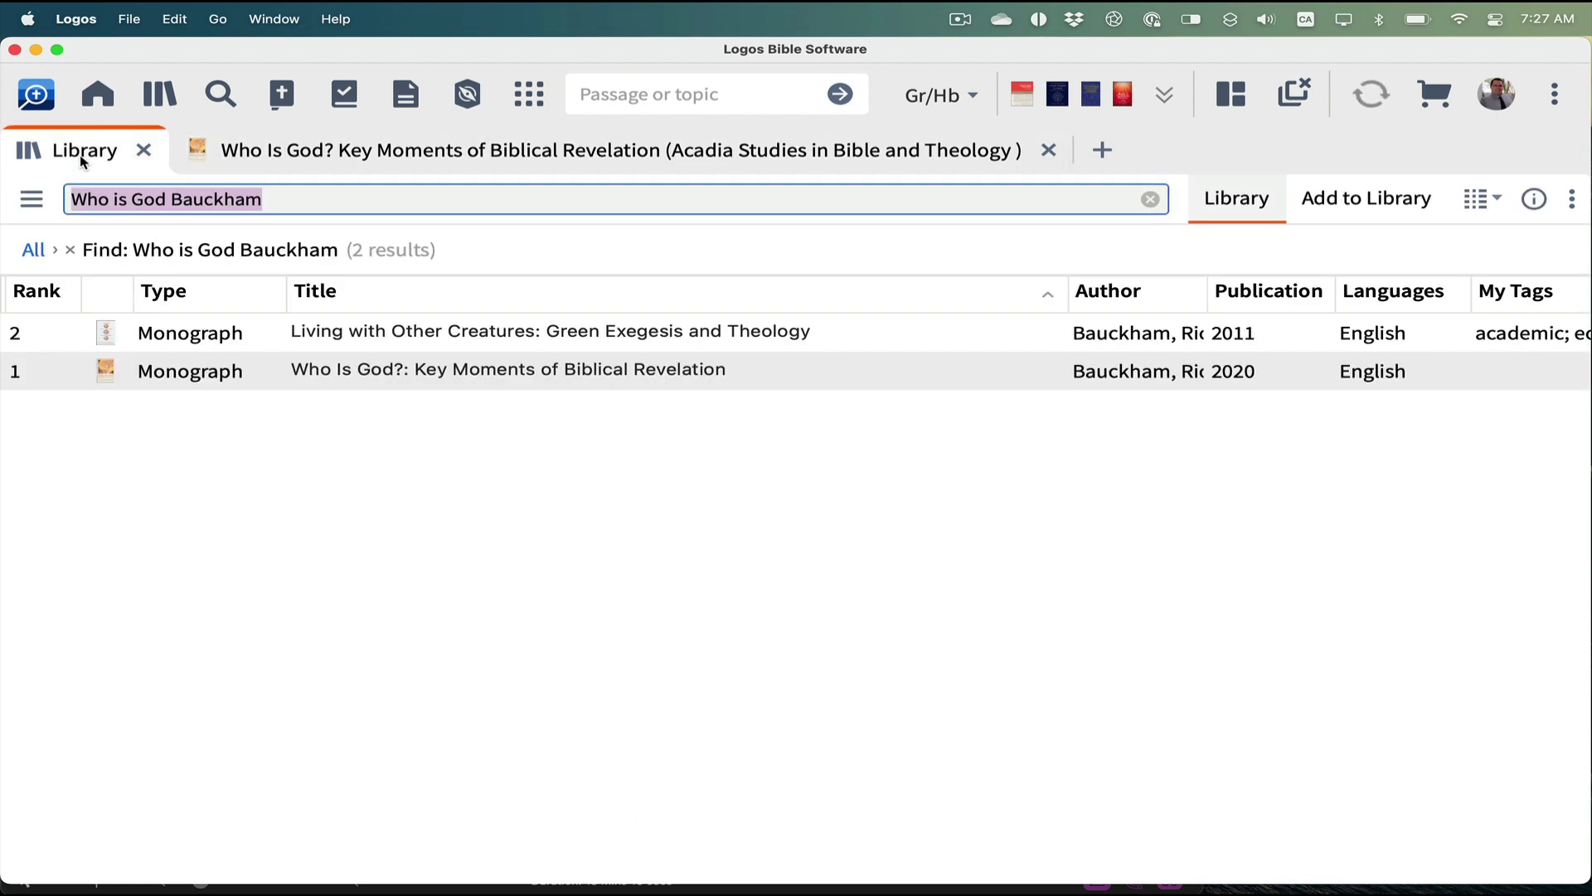
# Step: Run a Books search in all resources for the exact phrase "biblical revelation"
pyautogui.click(234, 98)
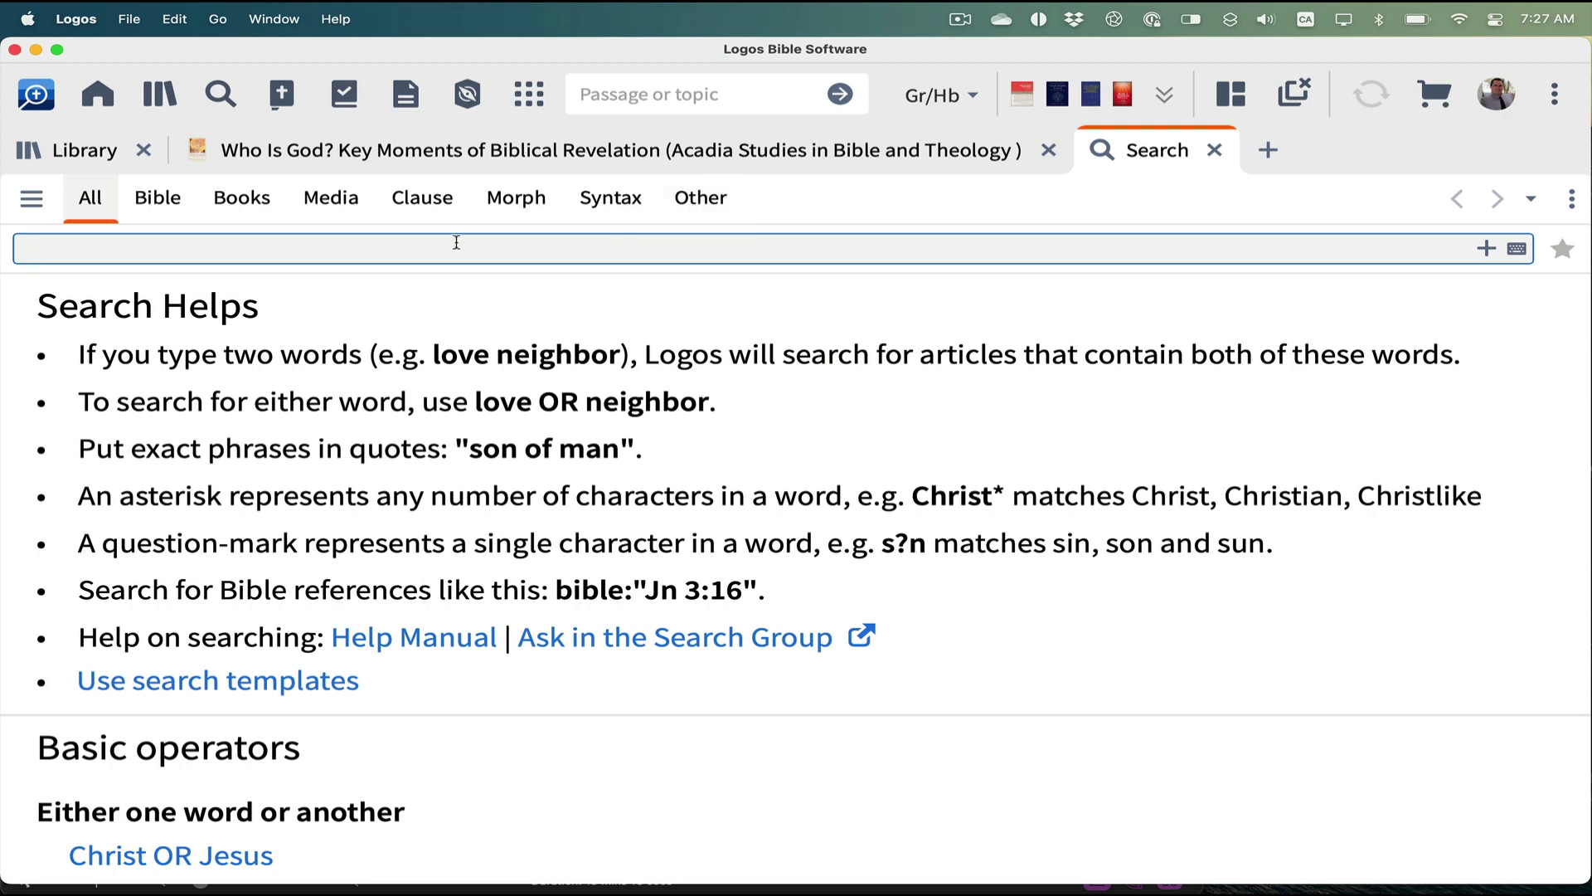
pyautogui.click(245, 204)
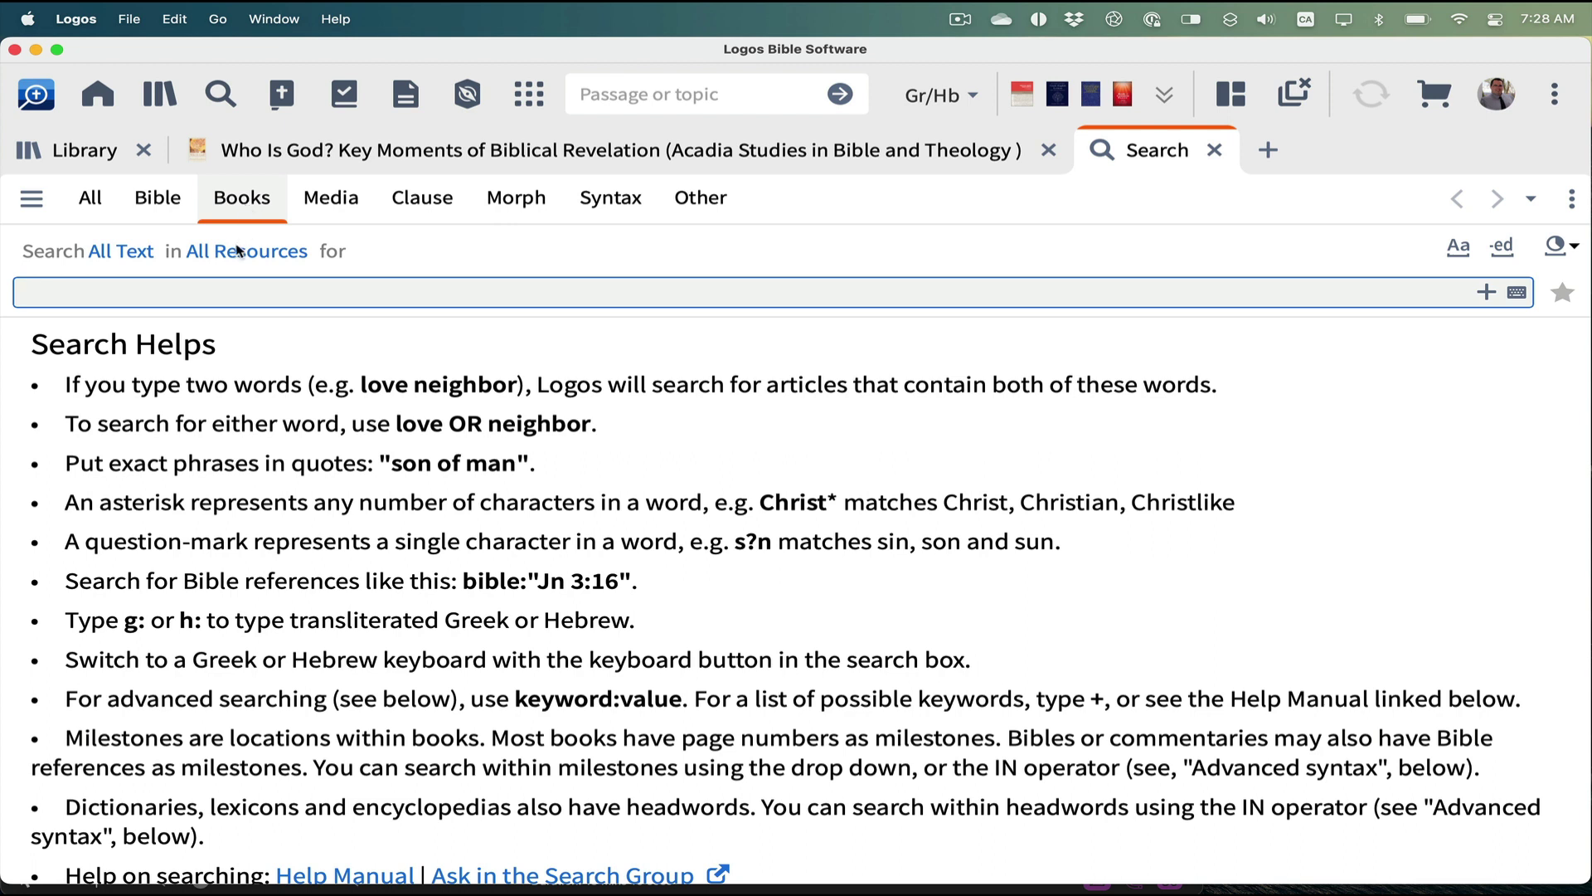
pyautogui.write('"biblical')
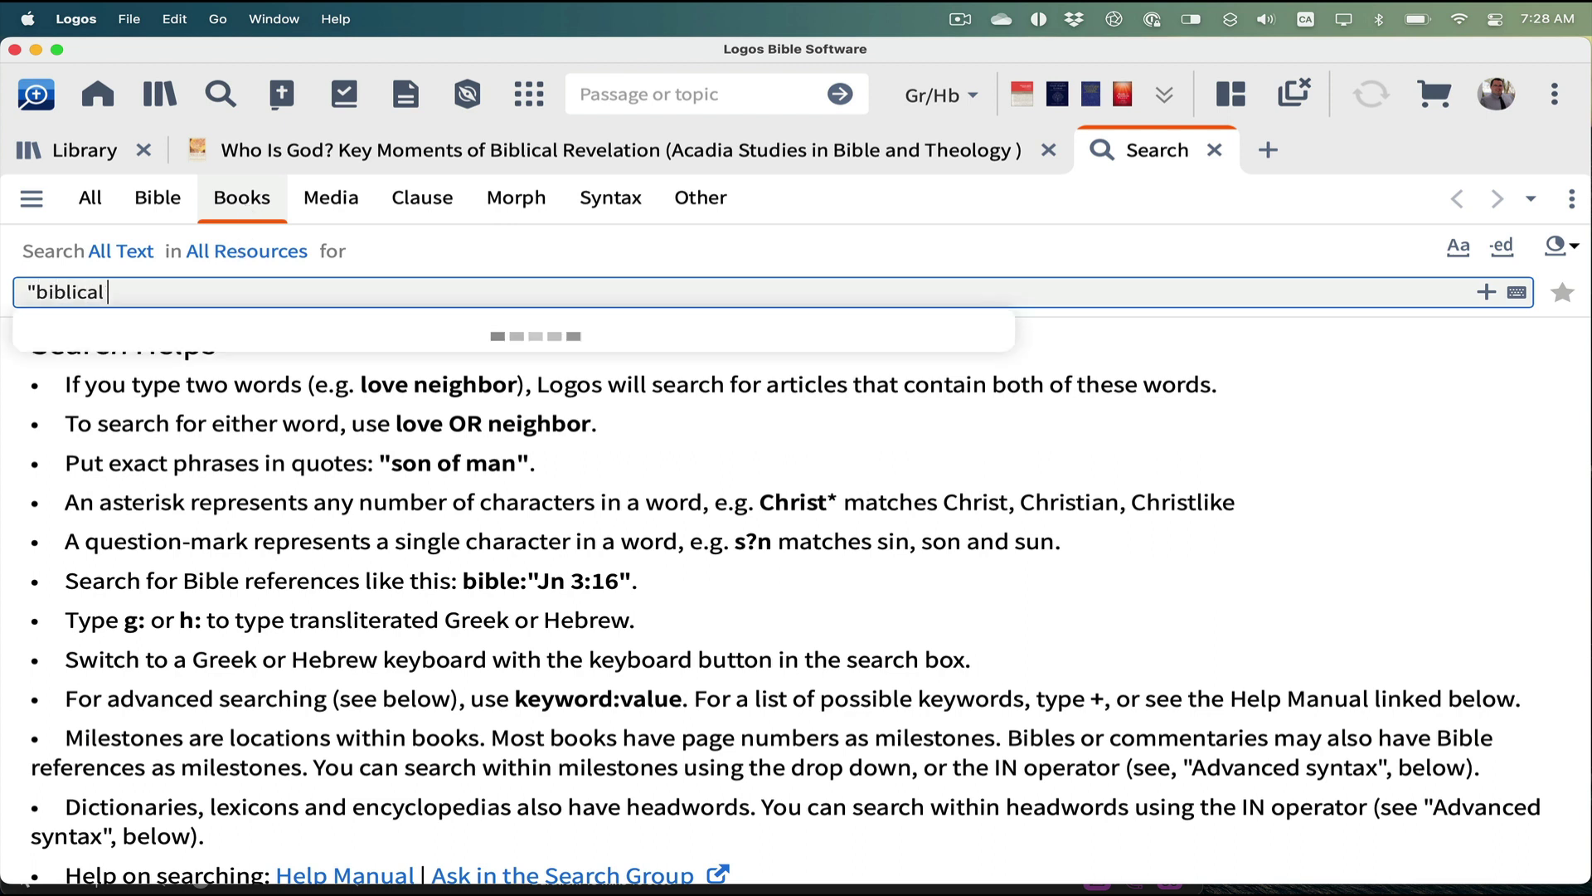
pyautogui.write(' revelation')
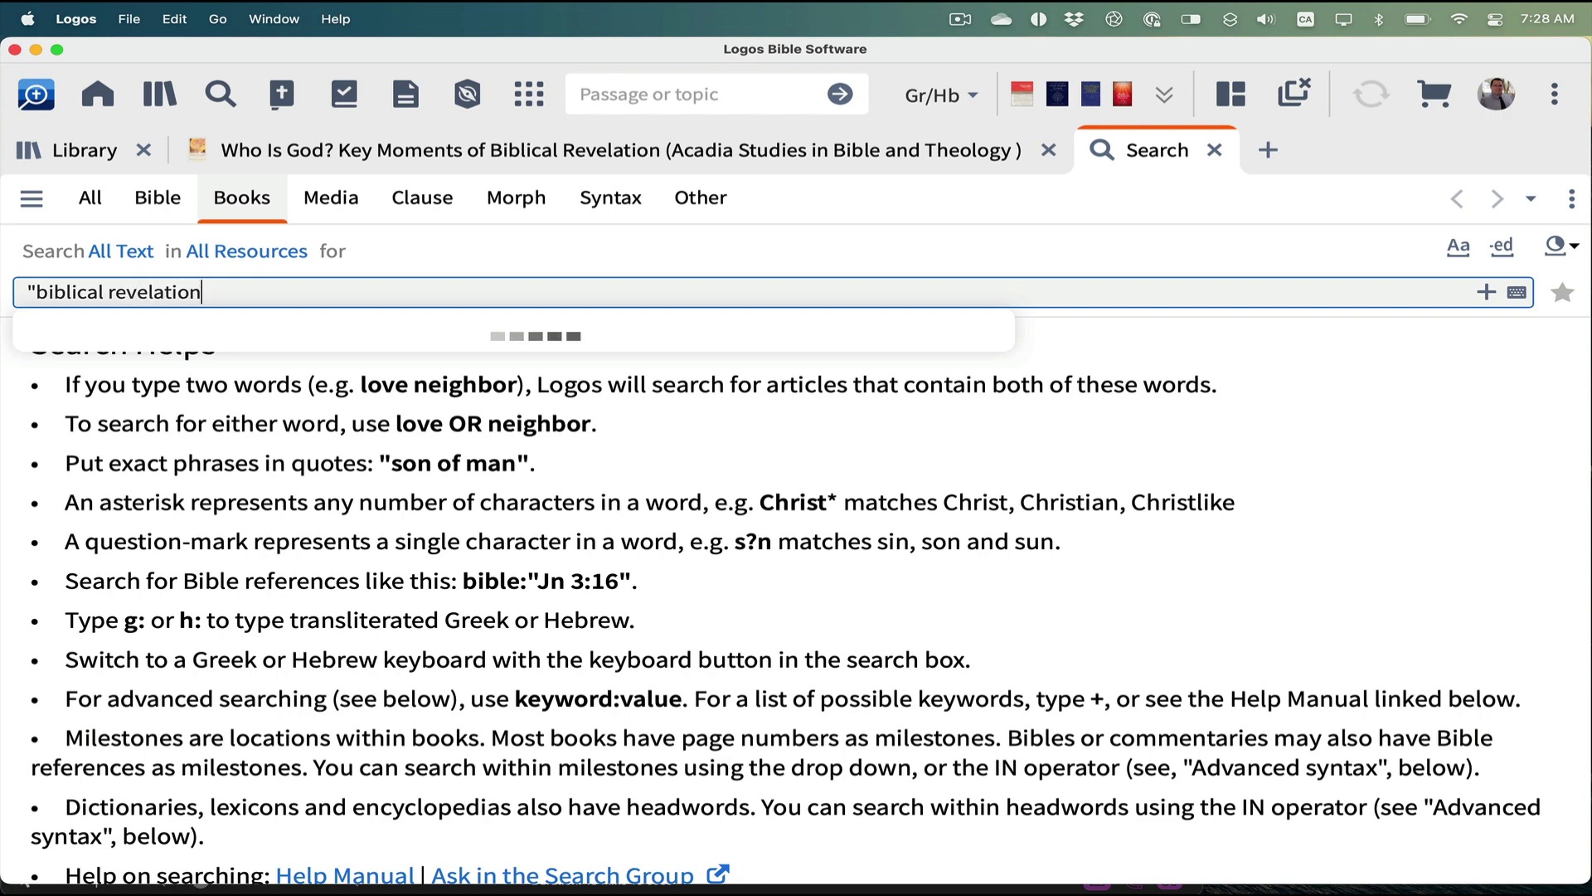
pyautogui.write('"')
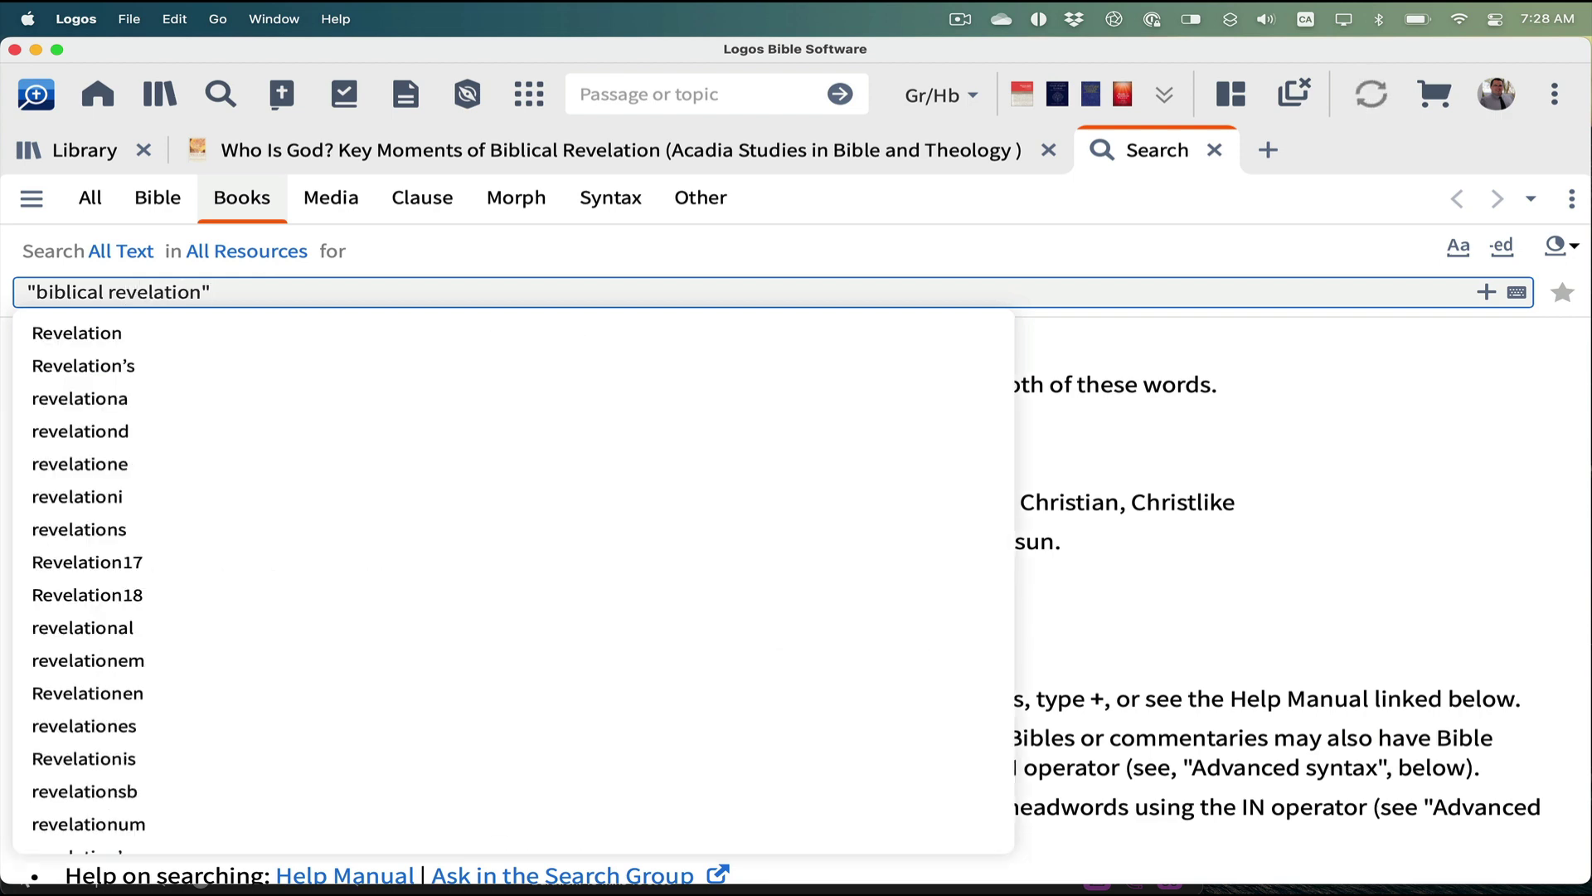
pyautogui.press('Return')
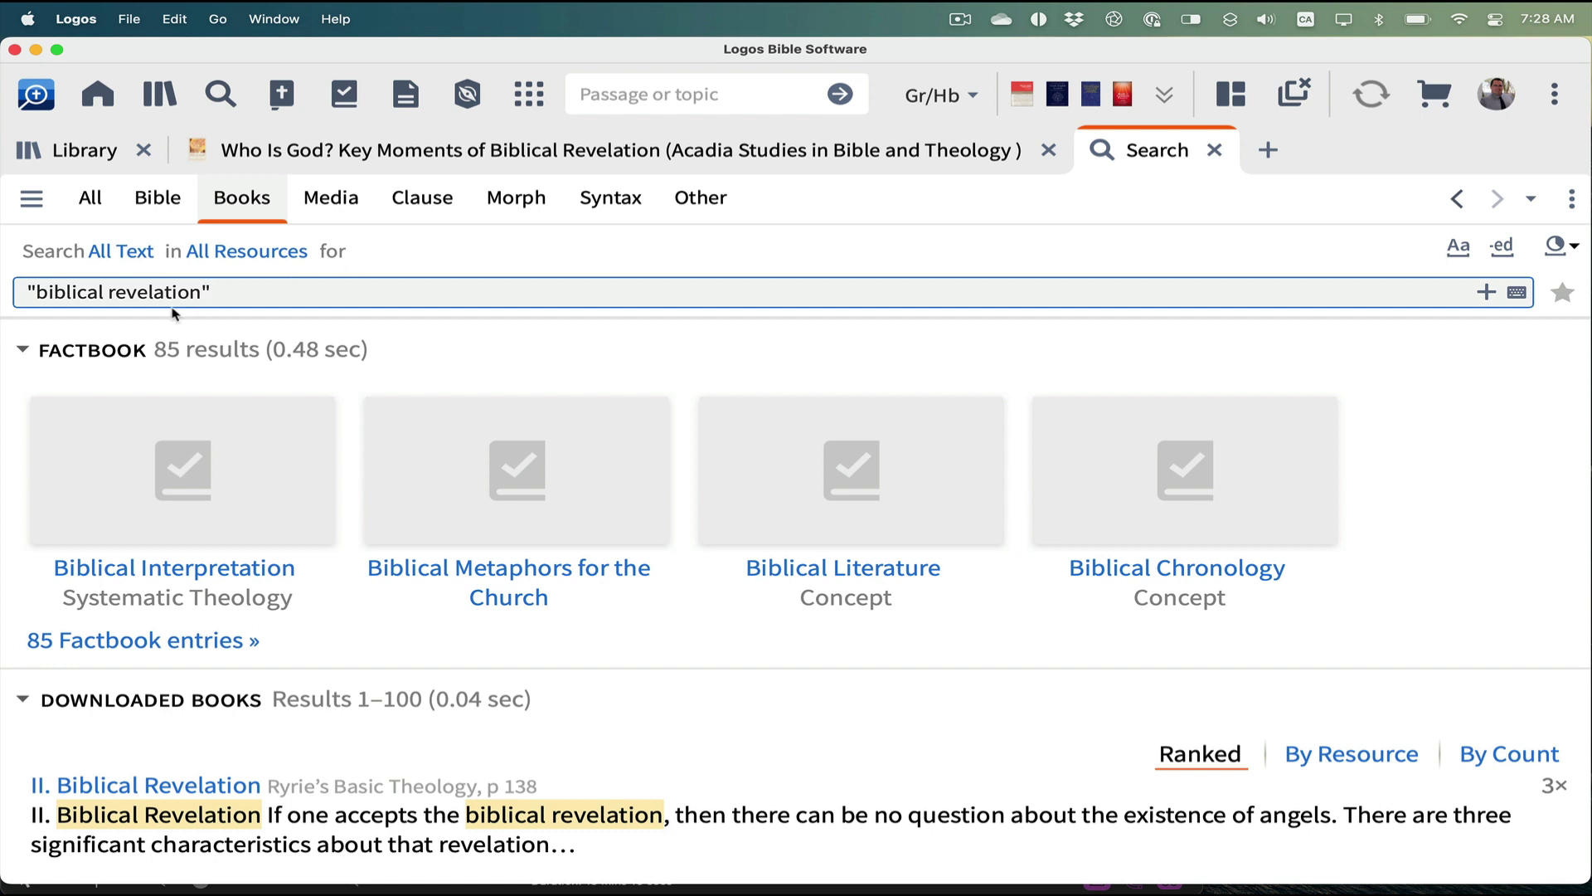
# Step: Collapse the Factbook results and look through the downloaded book results for the phrase
pyautogui.click(23, 351)
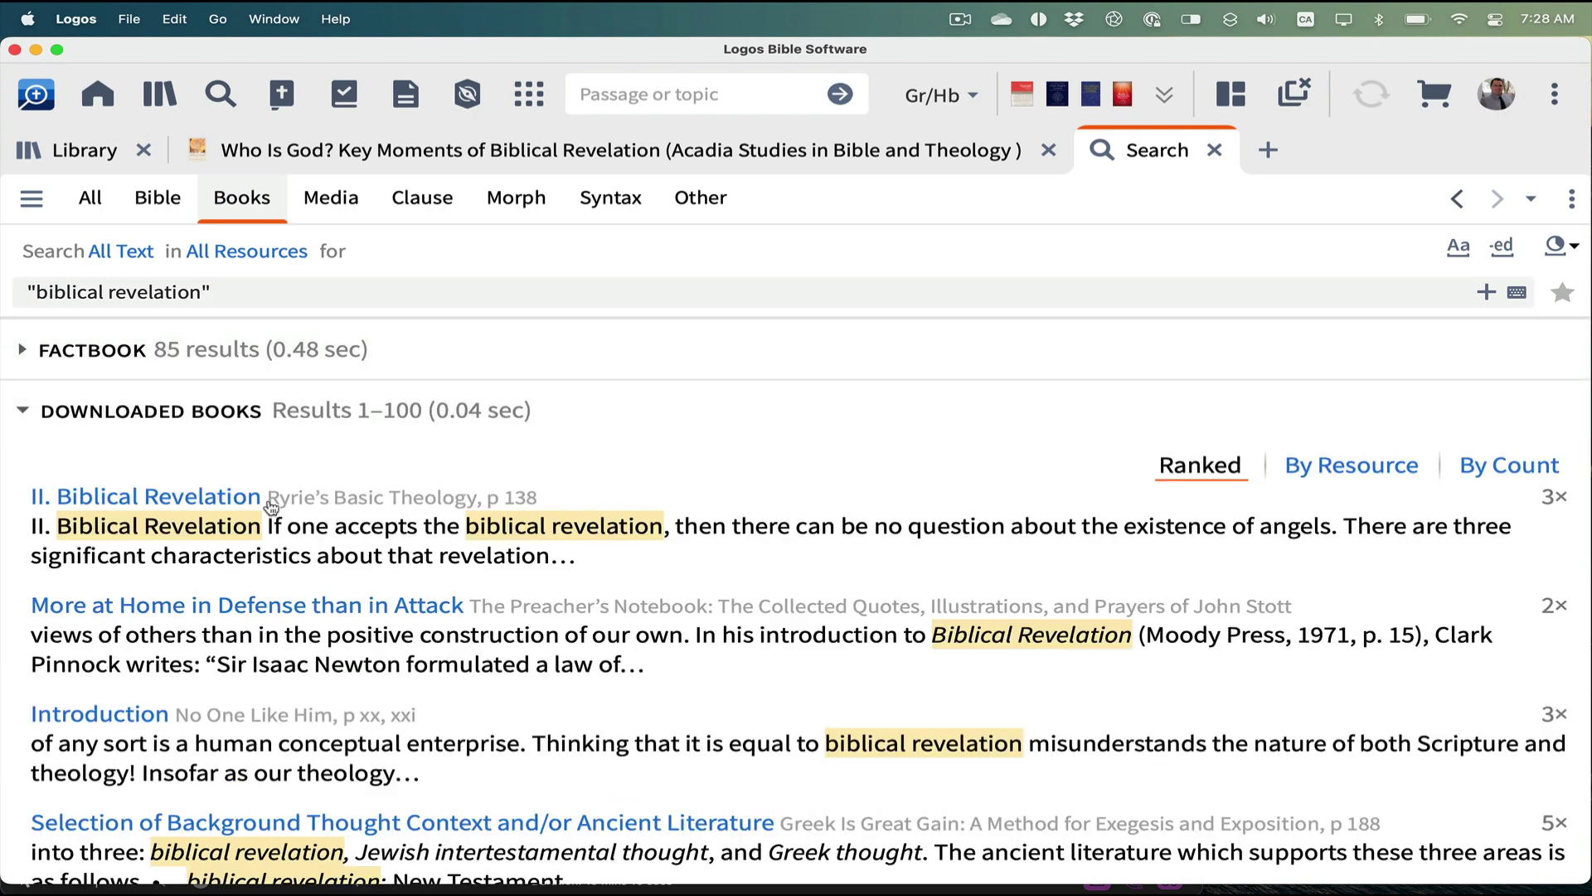
pyautogui.scroll(-5, 272, 507)
pyautogui.scroll(-5, 269, 506)
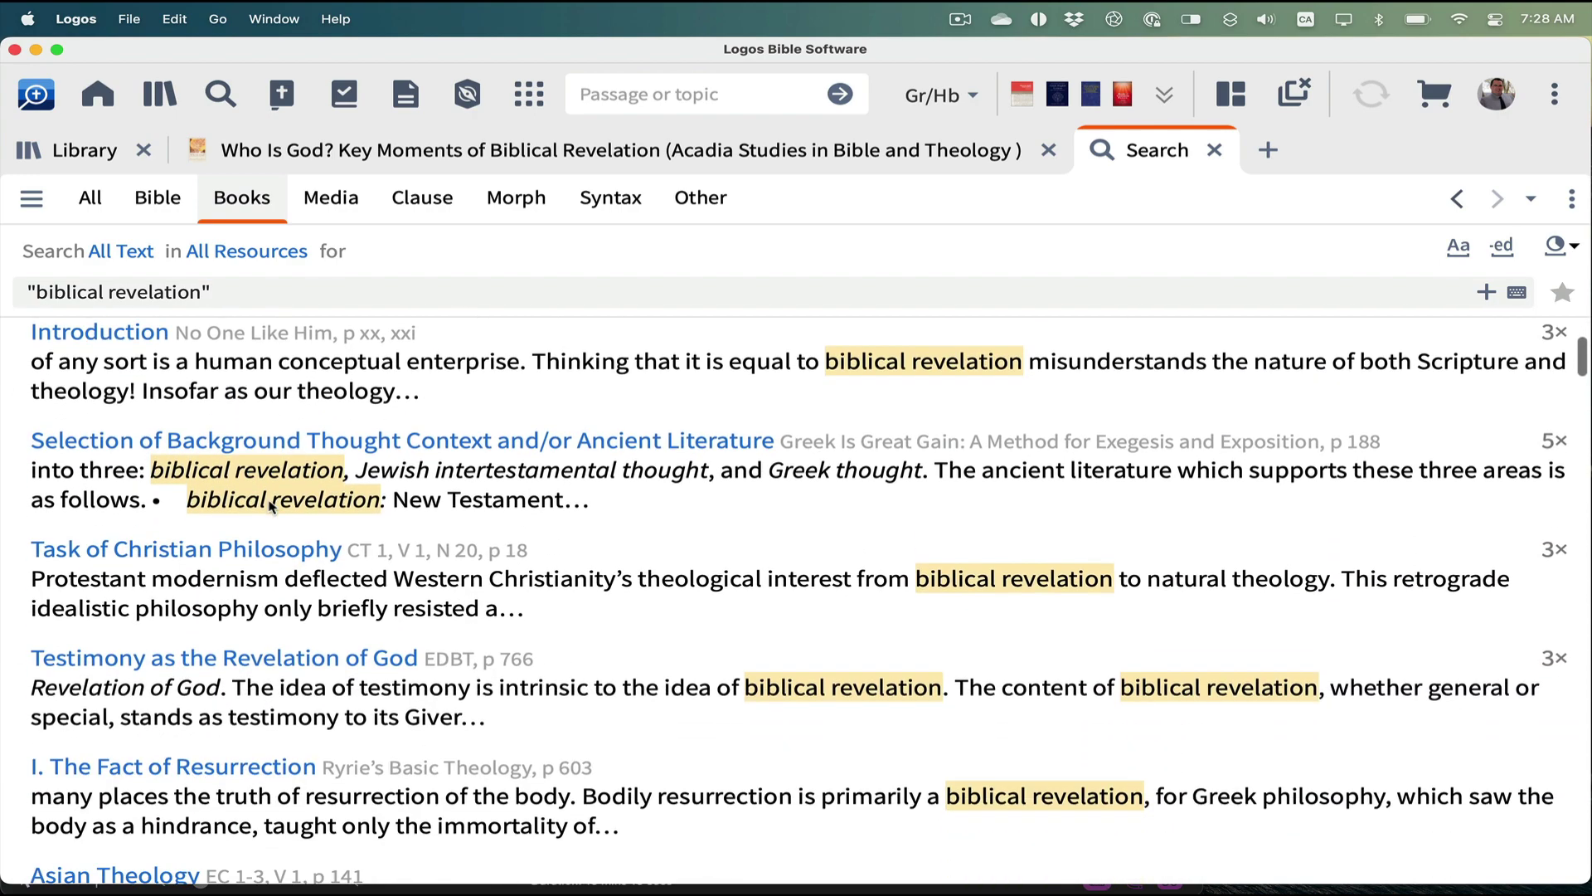
pyautogui.scroll(10, 269, 505)
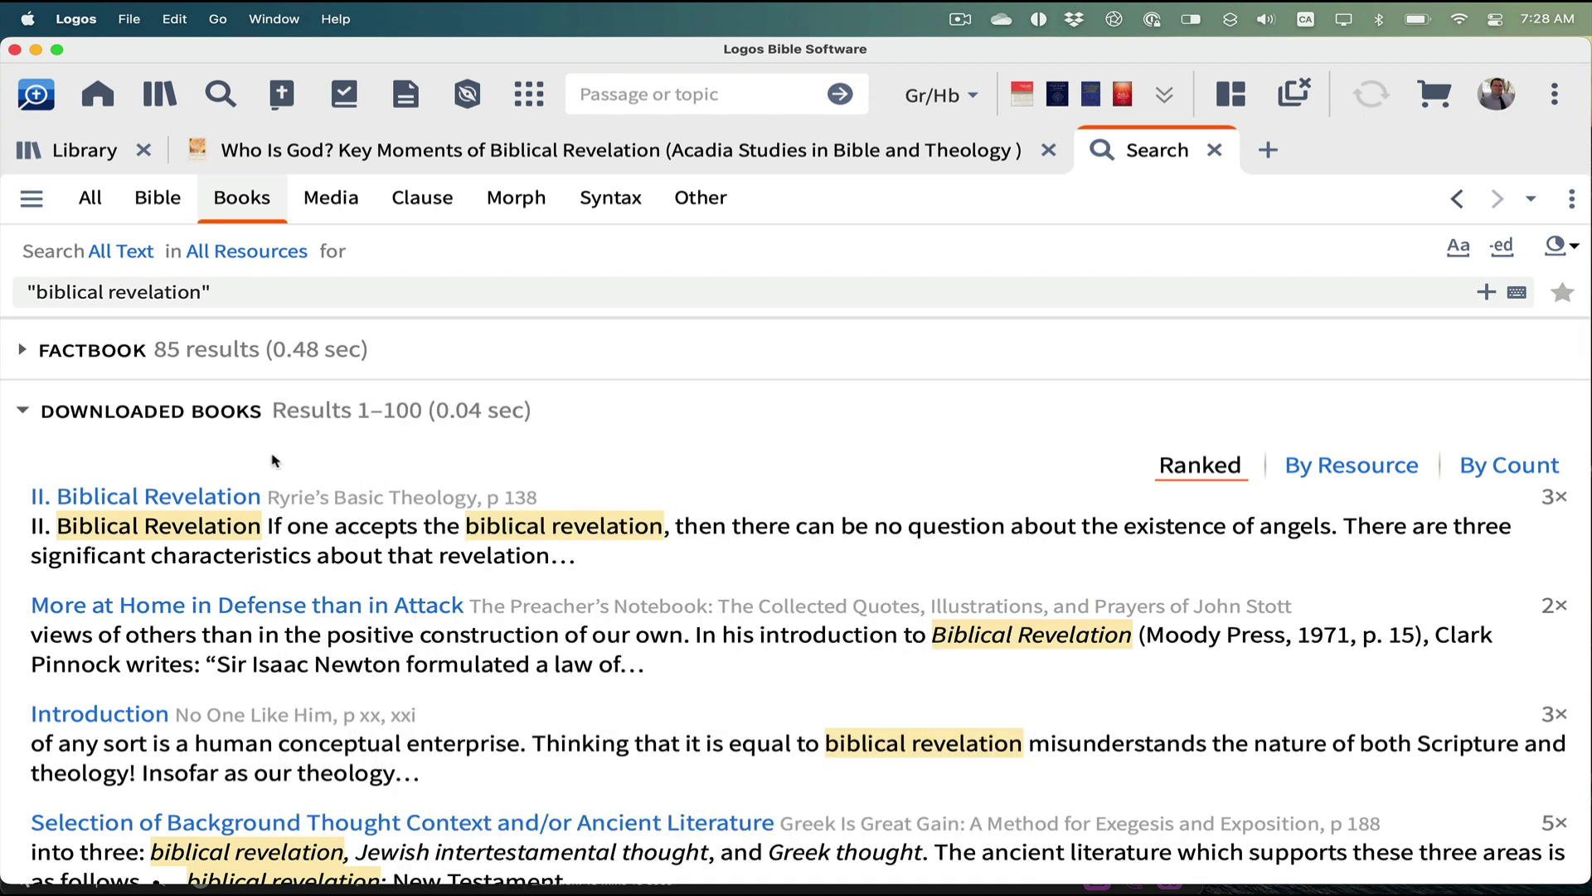
# Step: Collapse the downloaded book results and look through the Print Books matches for "biblical revelation"
pyautogui.click(23, 413)
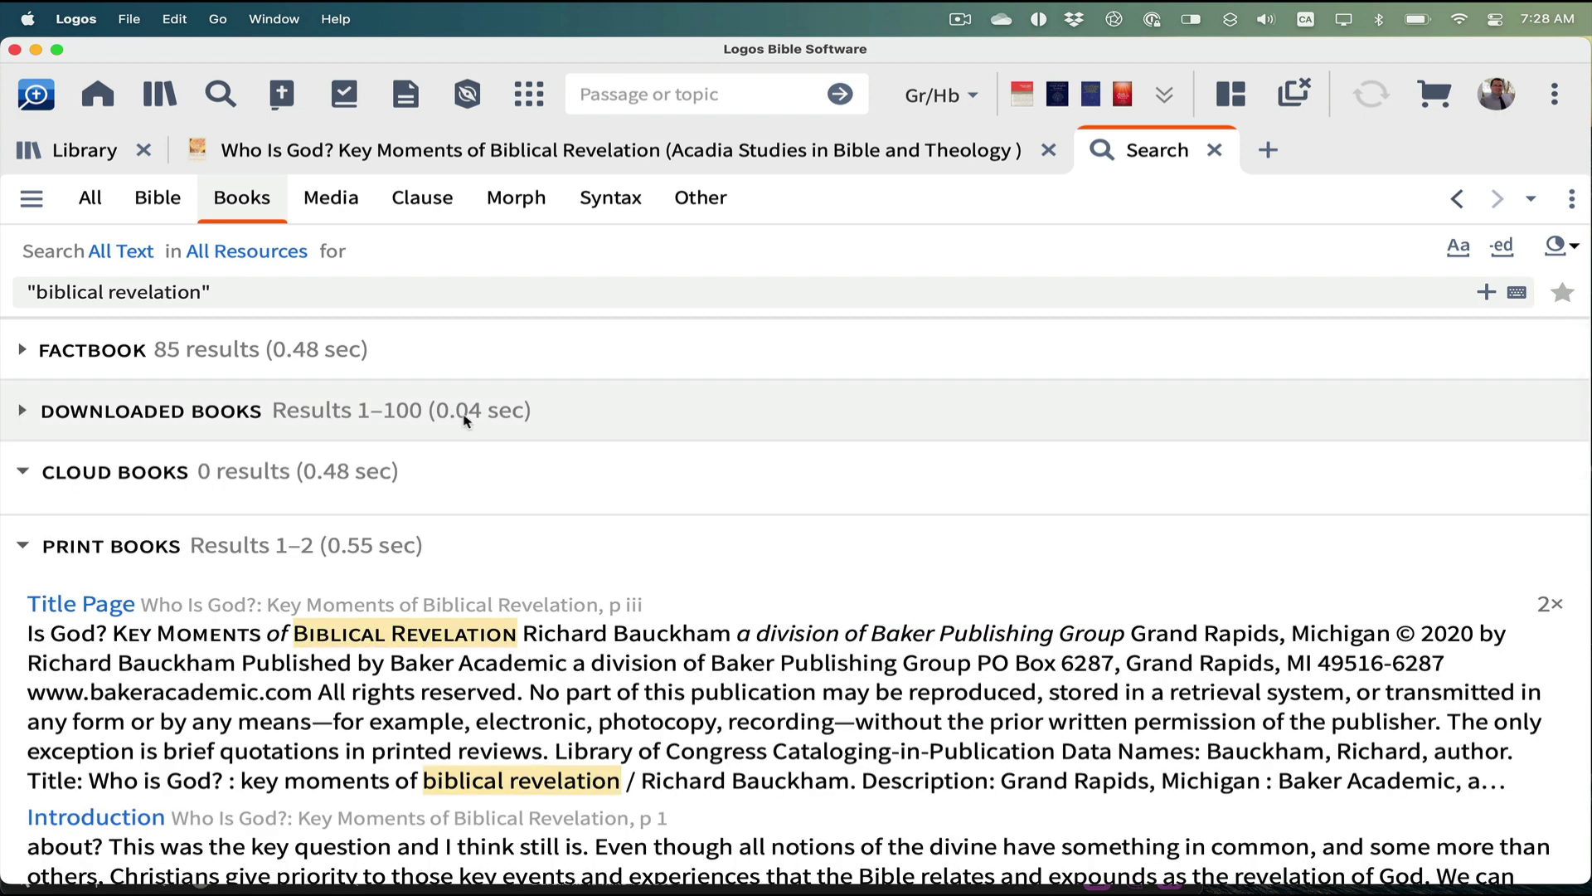
pyautogui.scroll(-2, 554, 455)
pyautogui.scroll(-4, 554, 455)
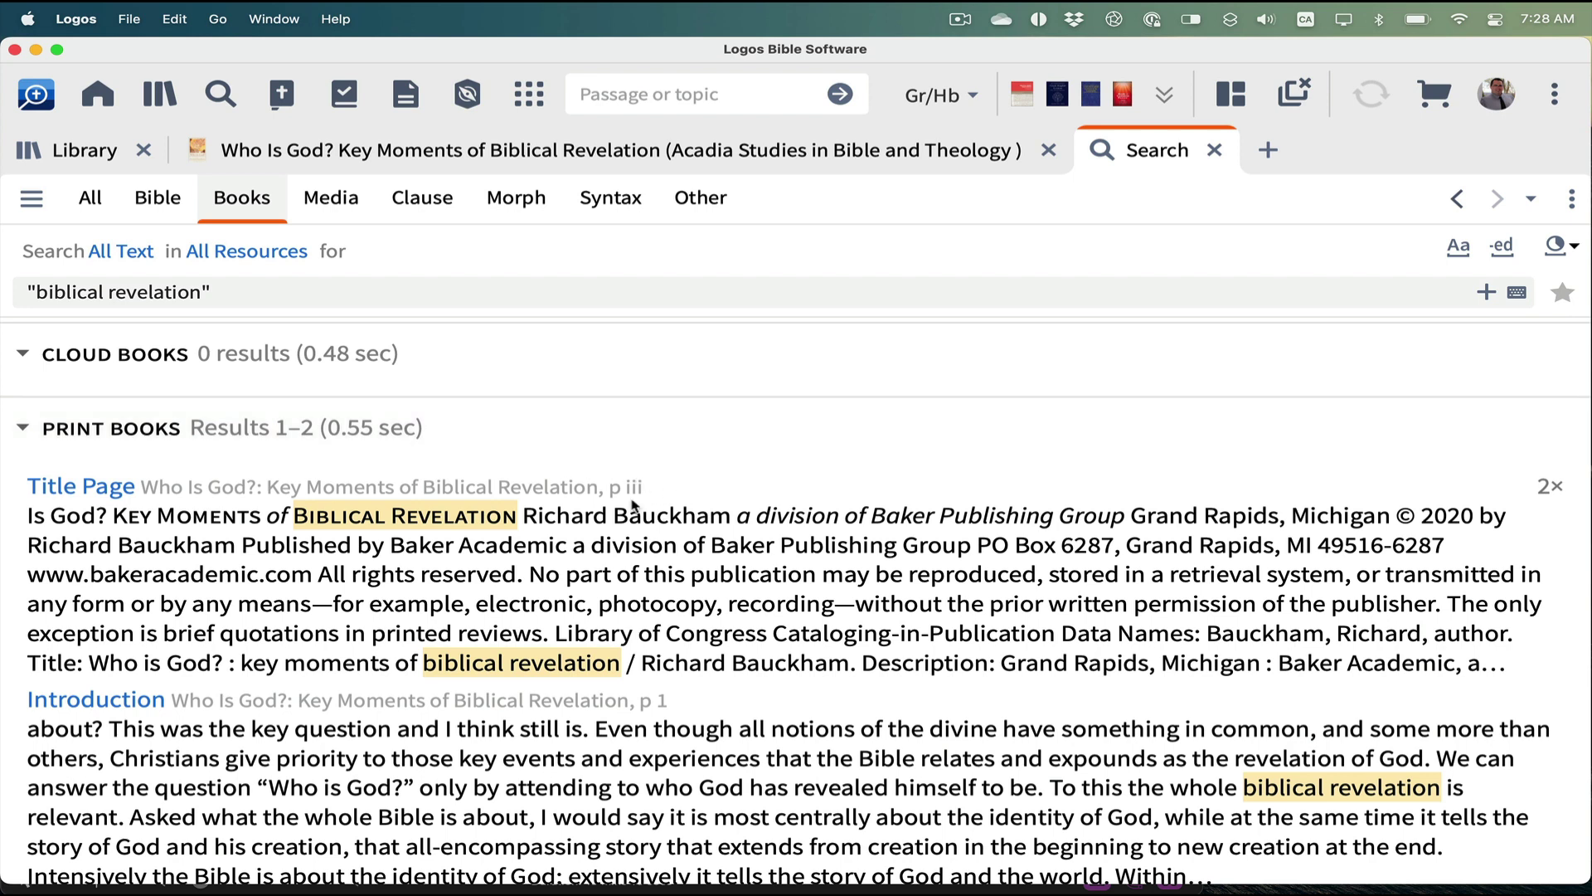
pyautogui.scroll(-2, 715, 509)
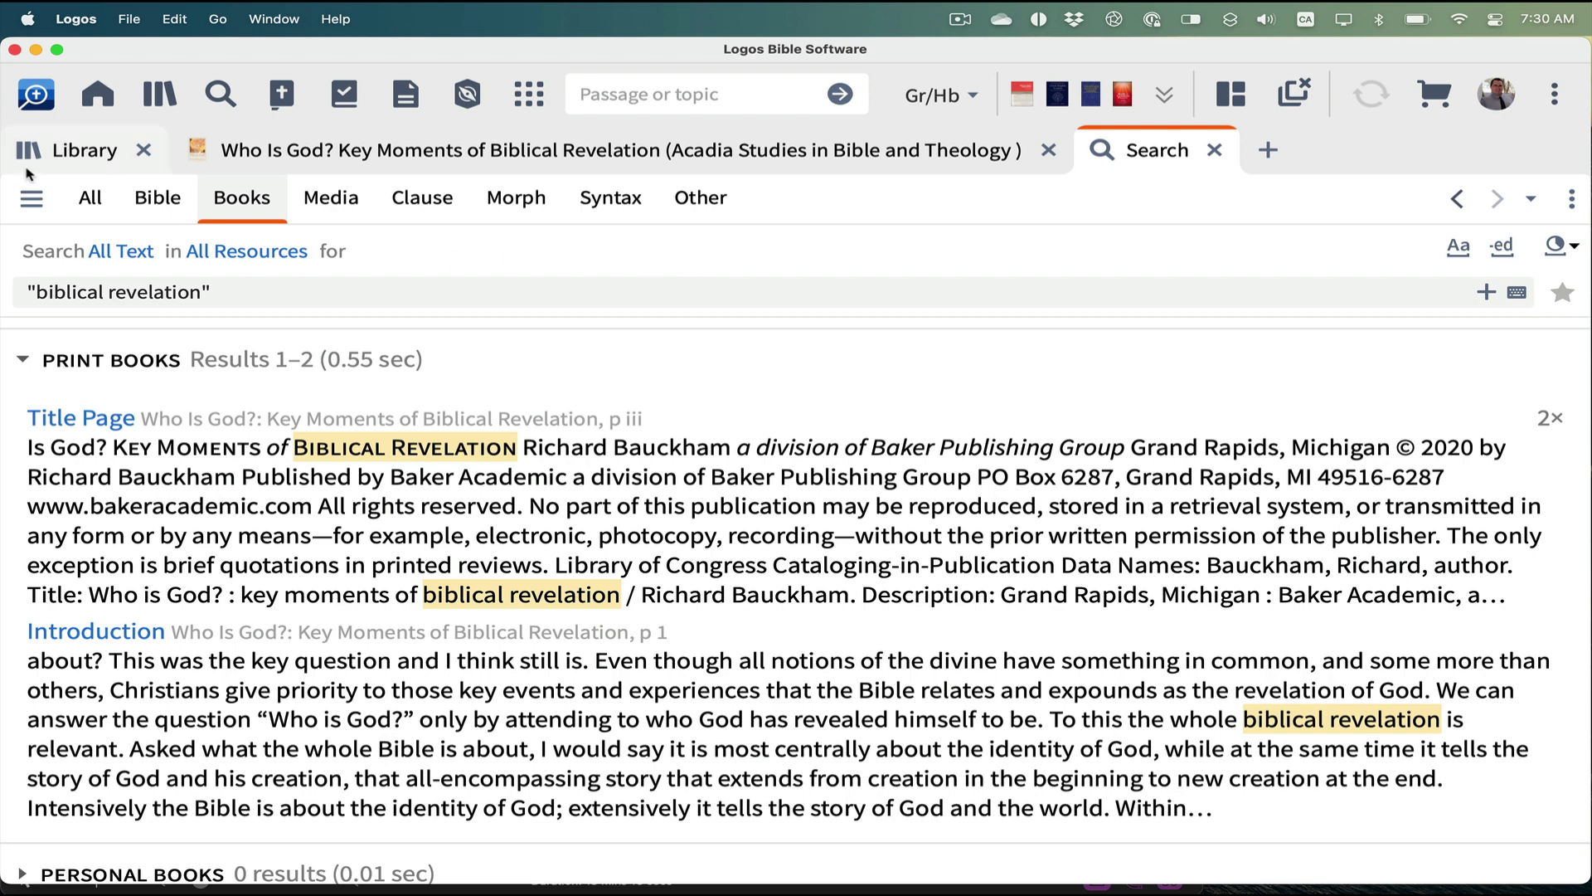
# Step: Return to the library and clear its "Who is God Bauckham" filter to list all resources
pyautogui.click(83, 154)
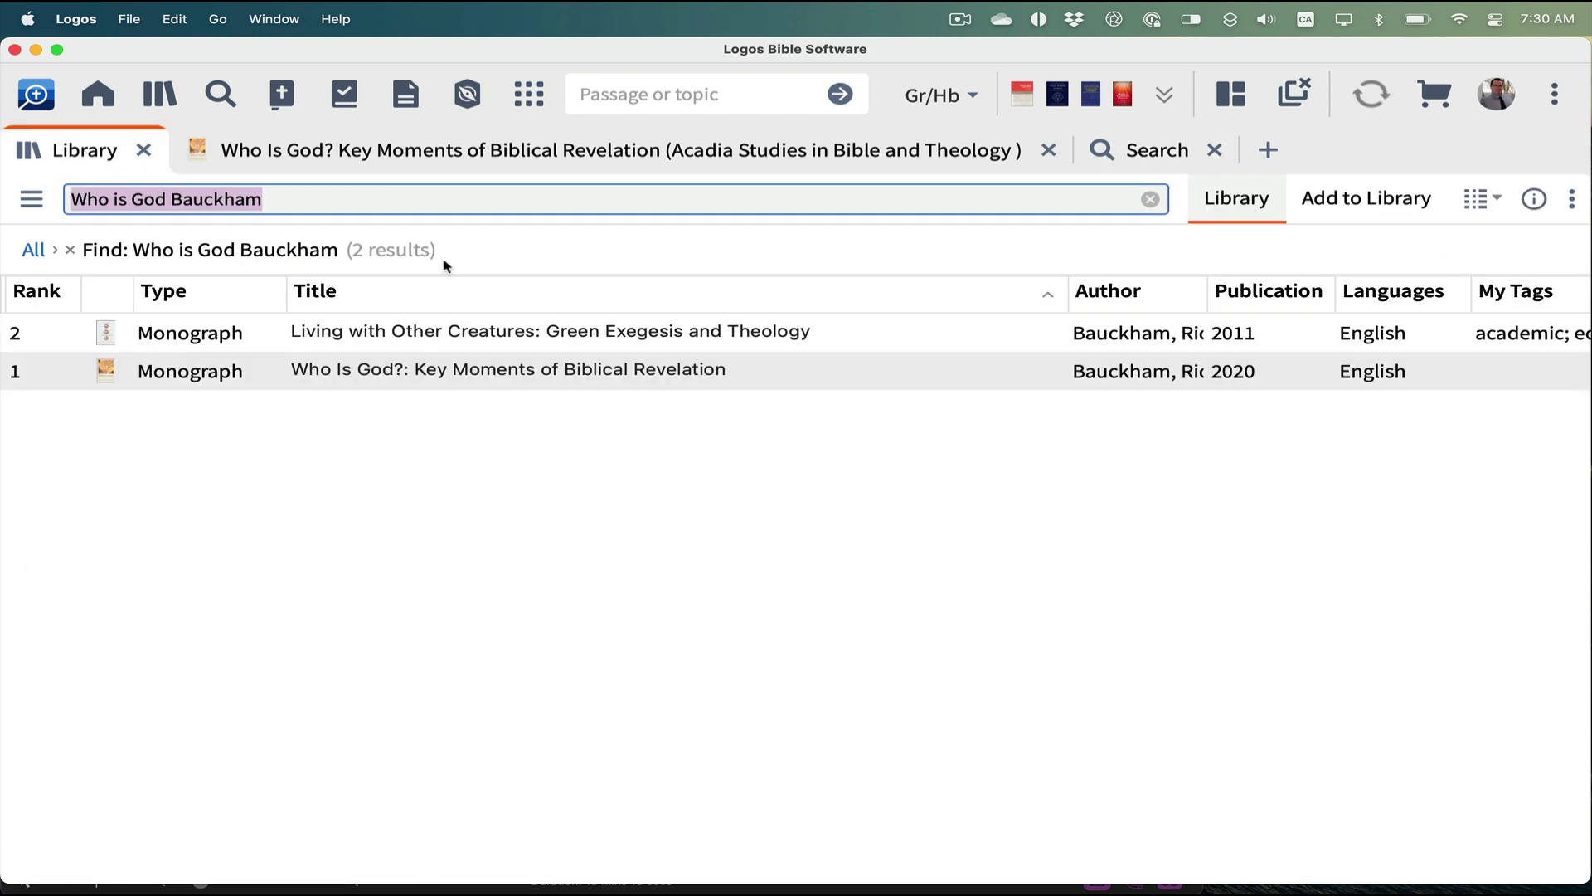
pyautogui.click(1150, 200)
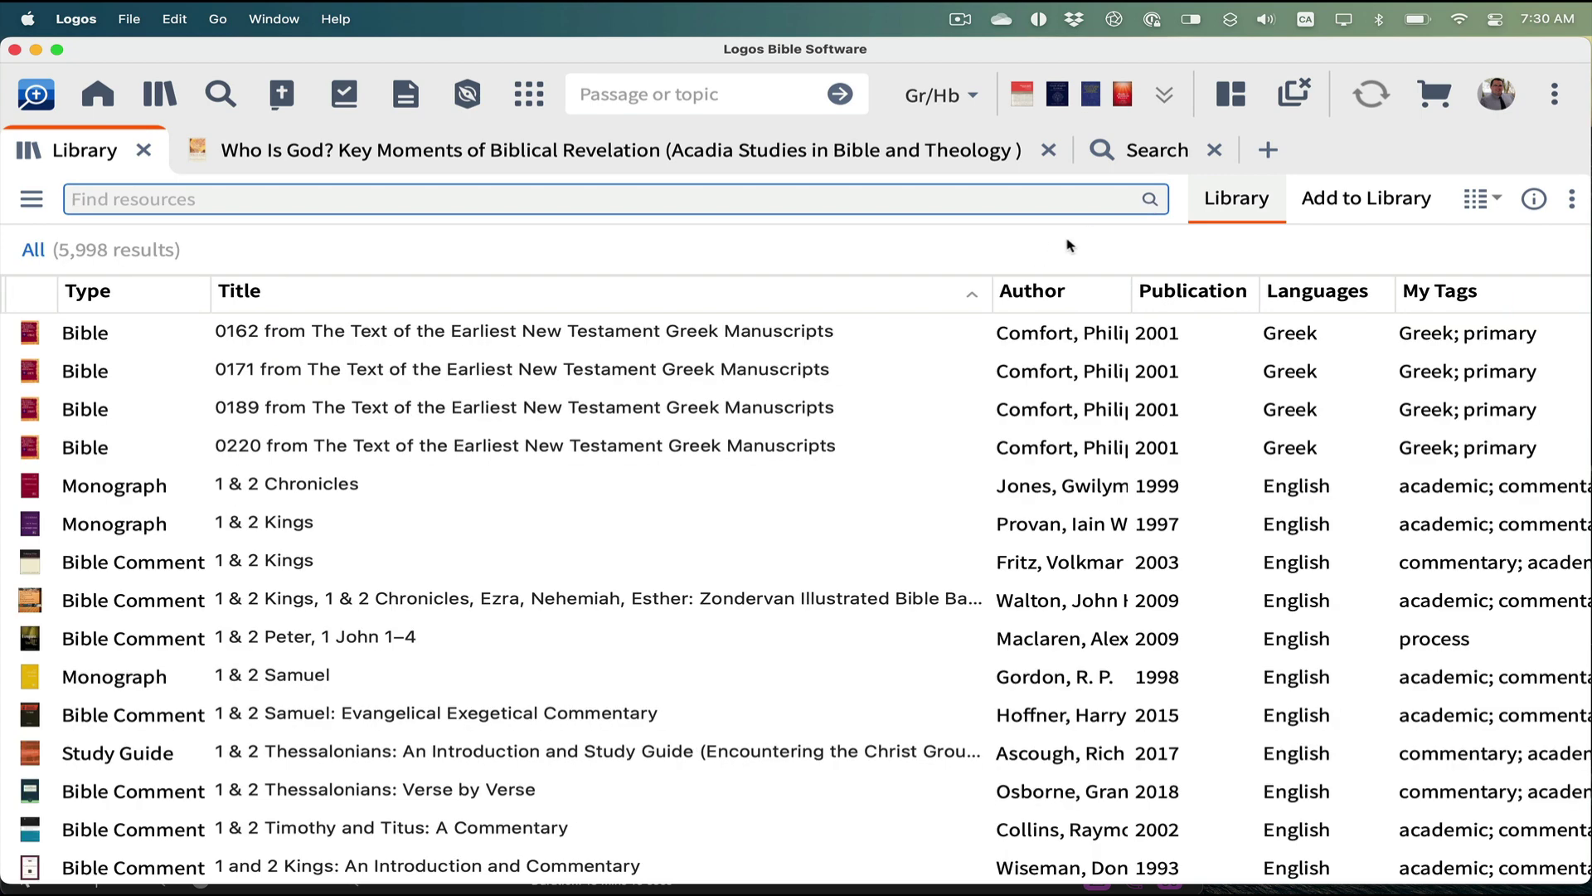
# Step: Open the Introduction match of "Who Is God?" from the print book search results, and switch to the Stickies feature list
pyautogui.click(1151, 157)
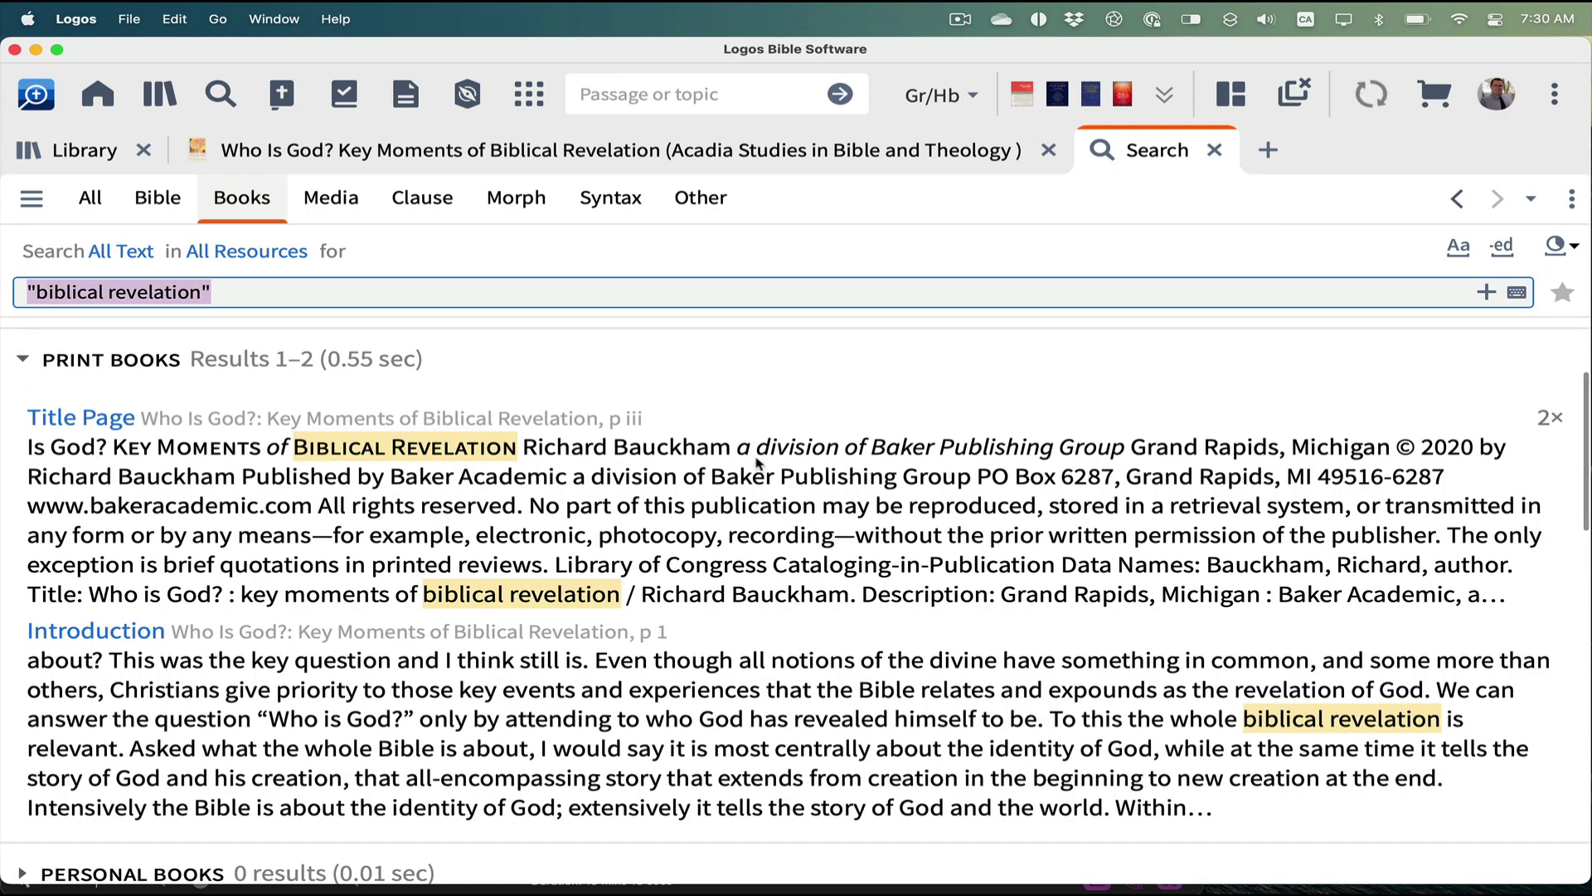
pyautogui.click(135, 639)
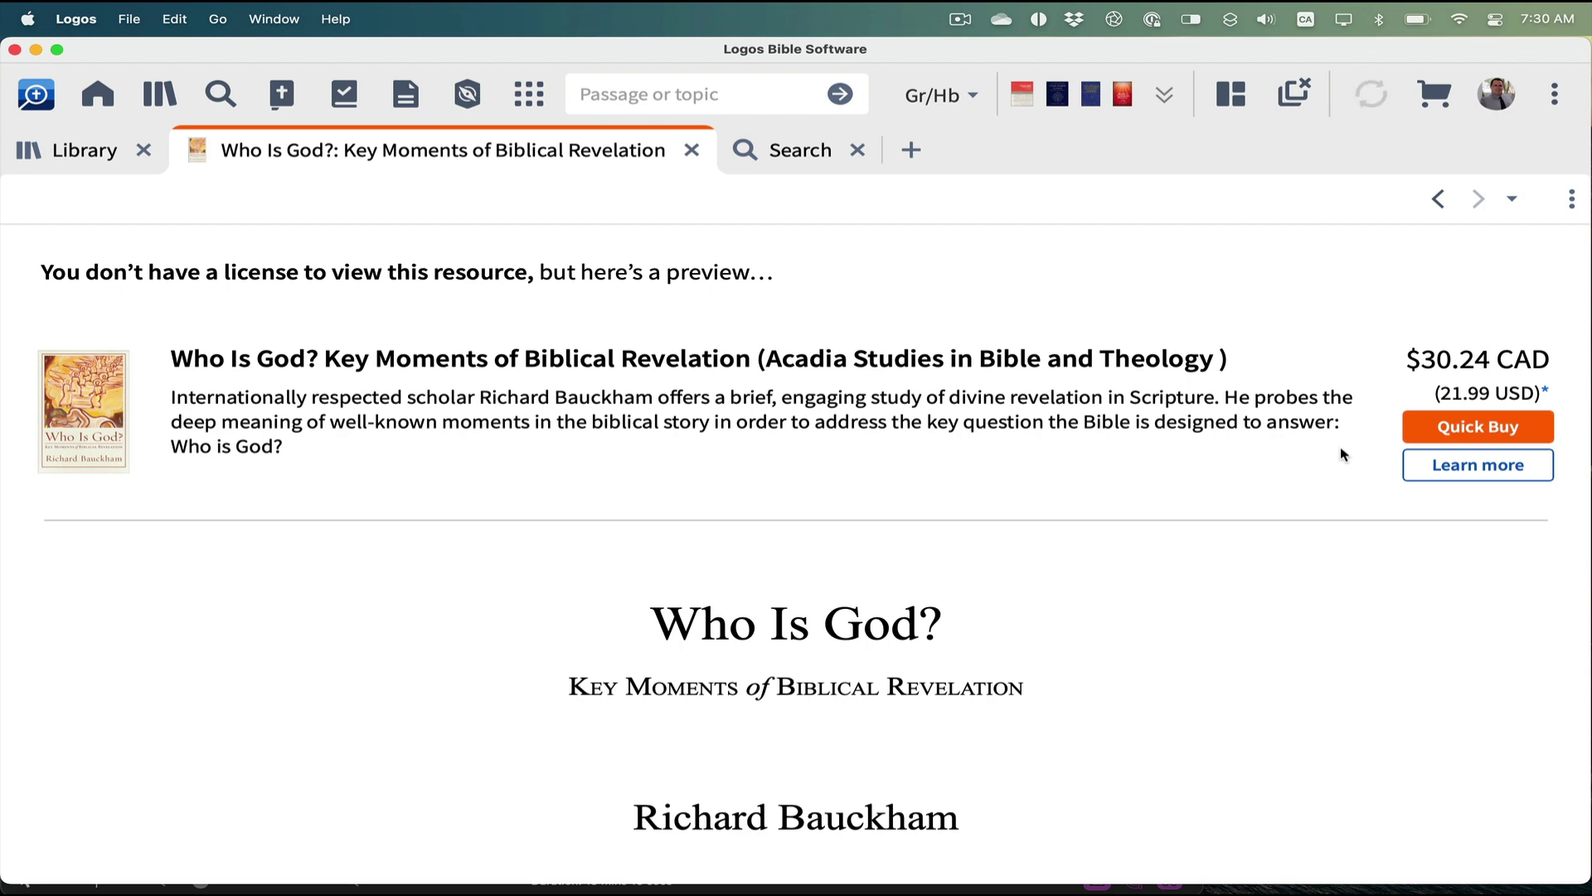
pyautogui.press('super+Tab')
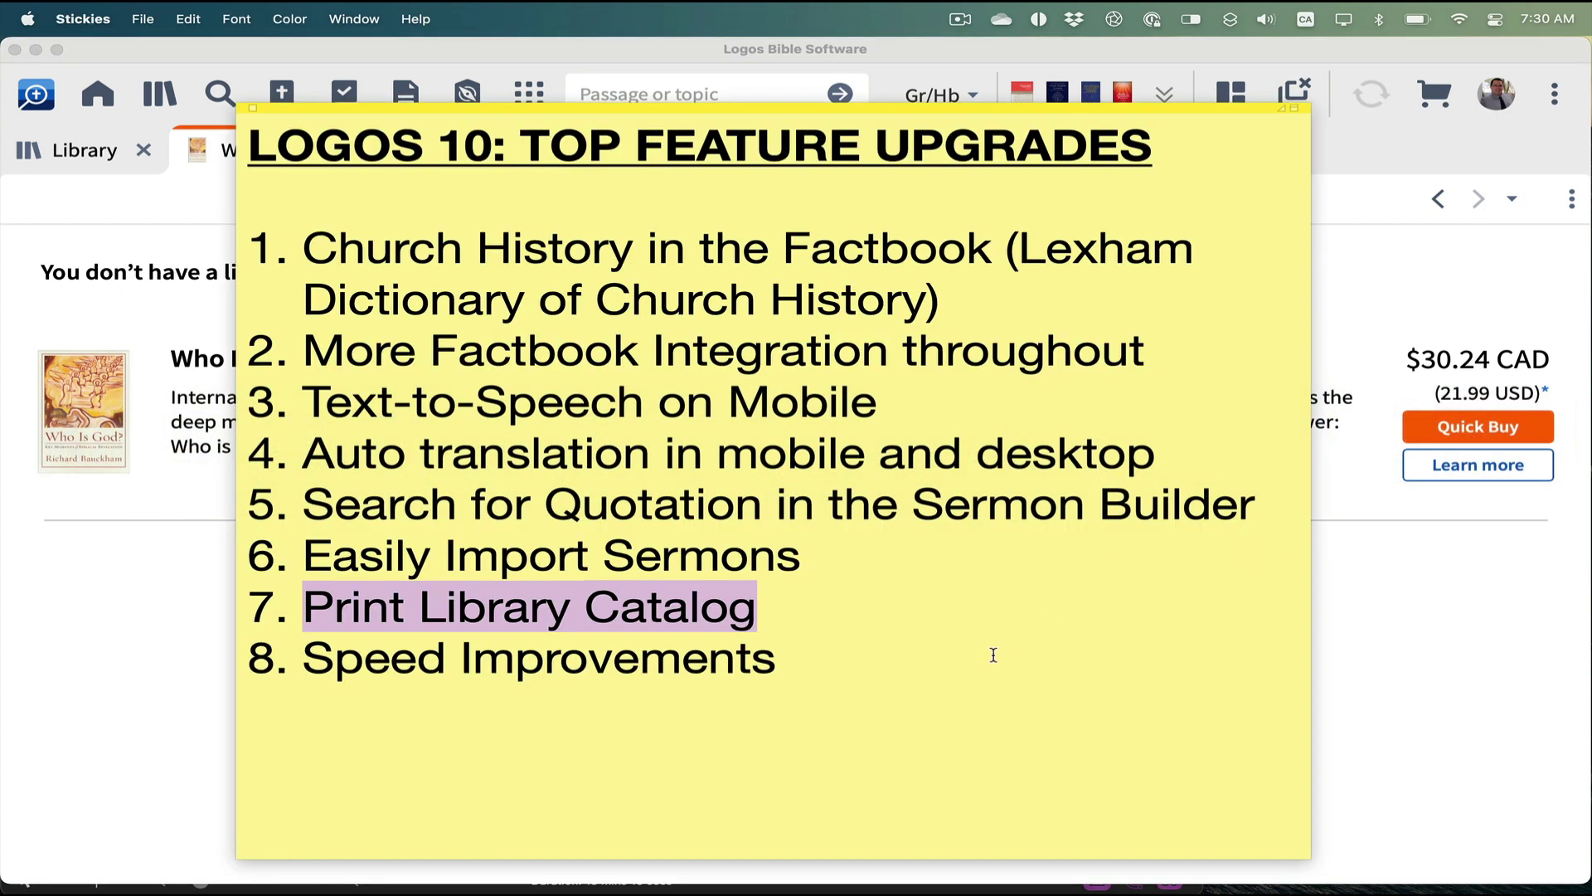